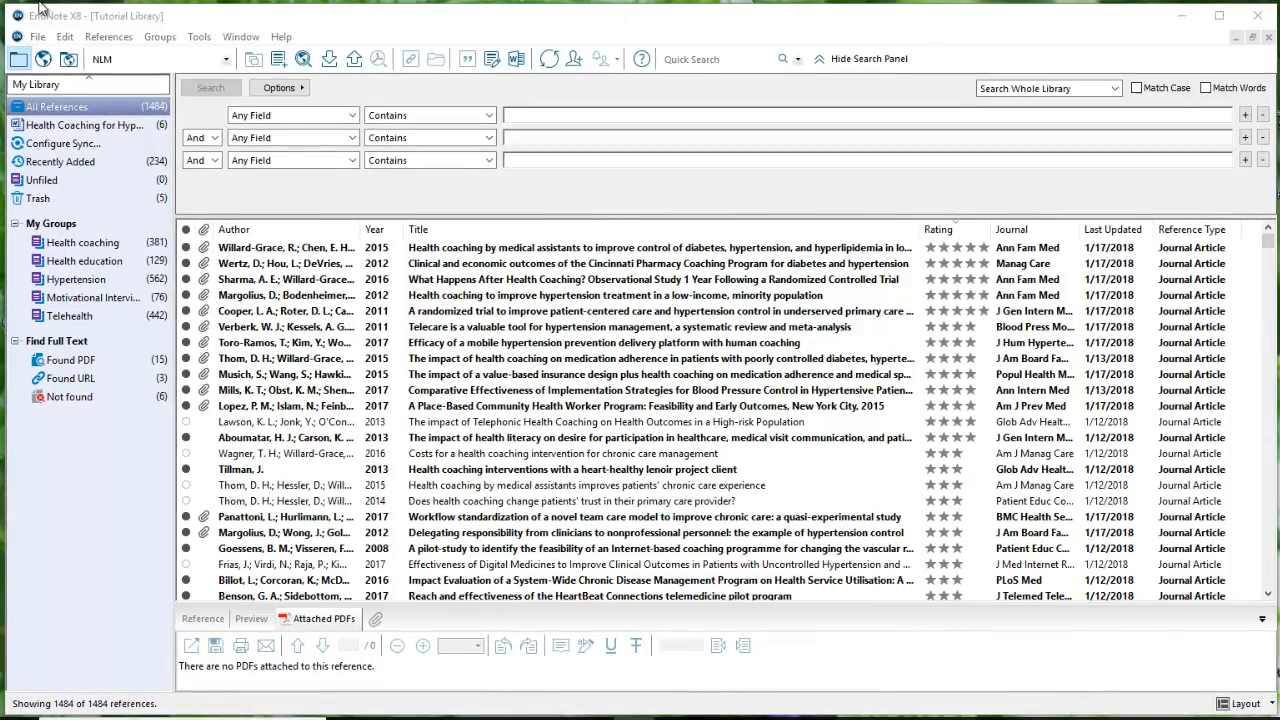
- View the ReferenceLibrary-Home library, then return to the Tutorial Library
{"action": "left_click", "coordinate": [241, 37]}
{"action": "mouse_move", "coordinate": [280, 37]}
{"action": "mouse_move", "coordinate": [240, 37]}
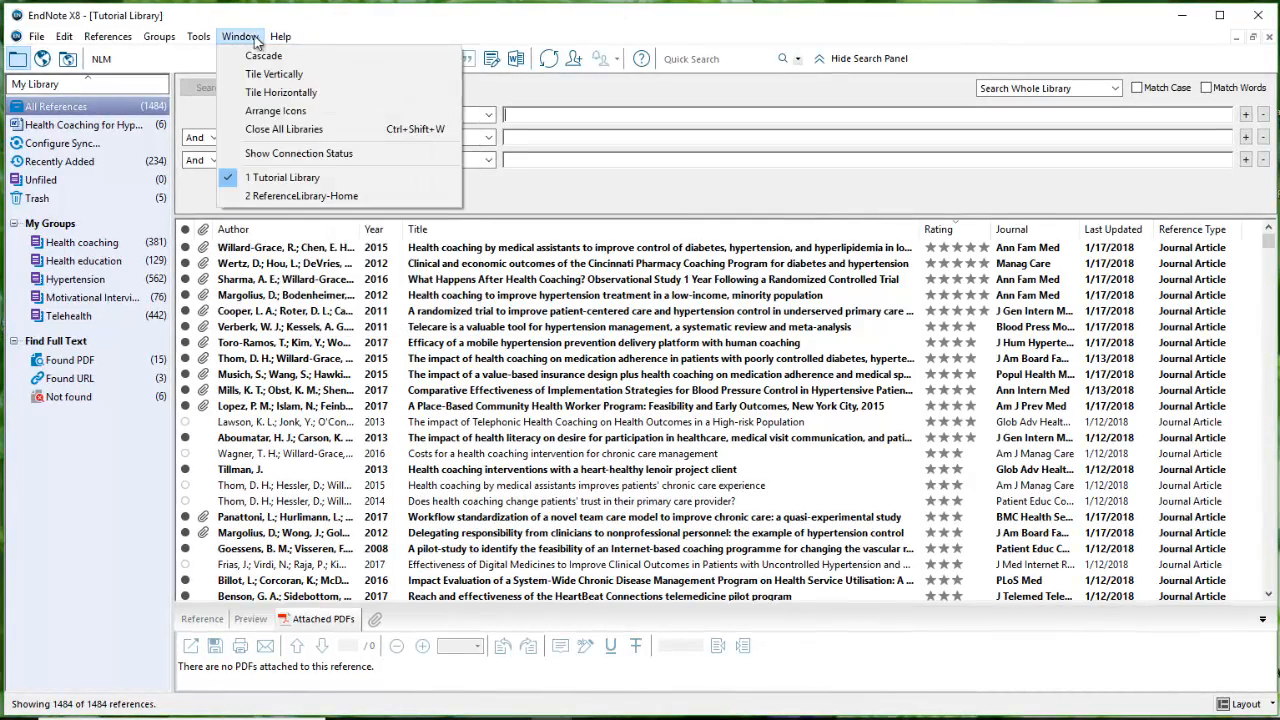
{"action": "left_click", "coordinate": [298, 197]}
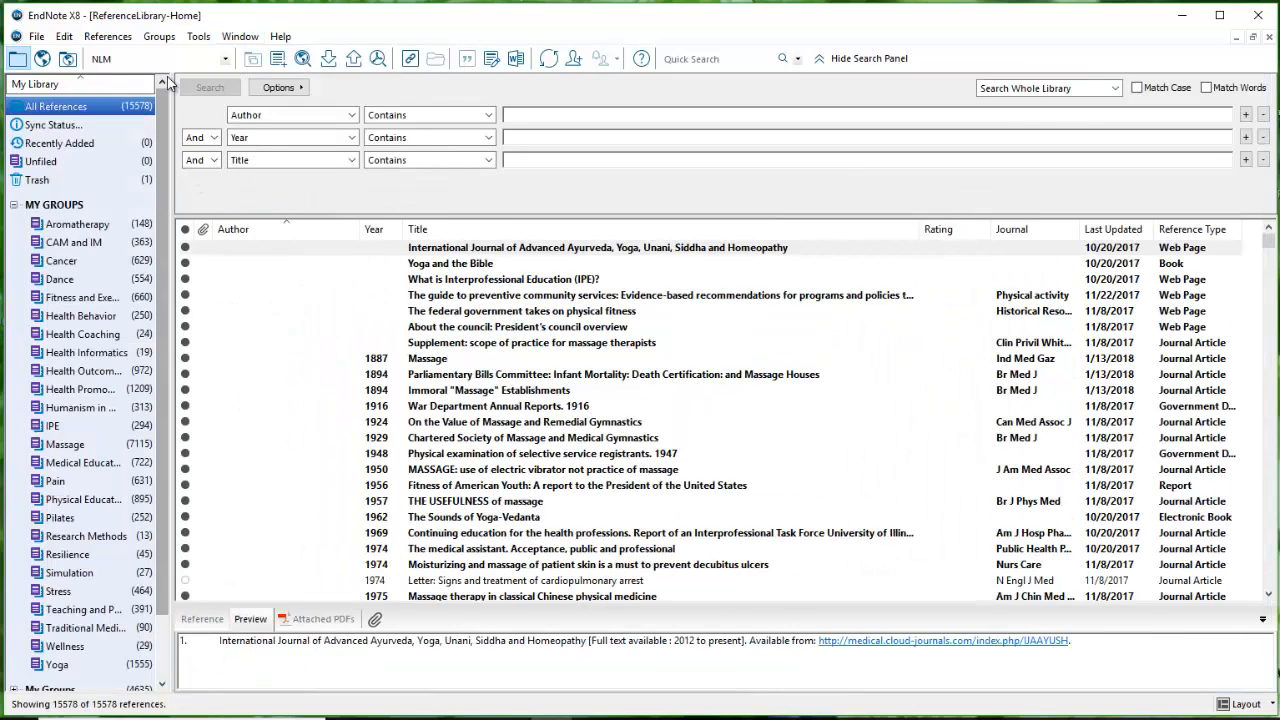
{"action": "left_click", "coordinate": [226, 40]}
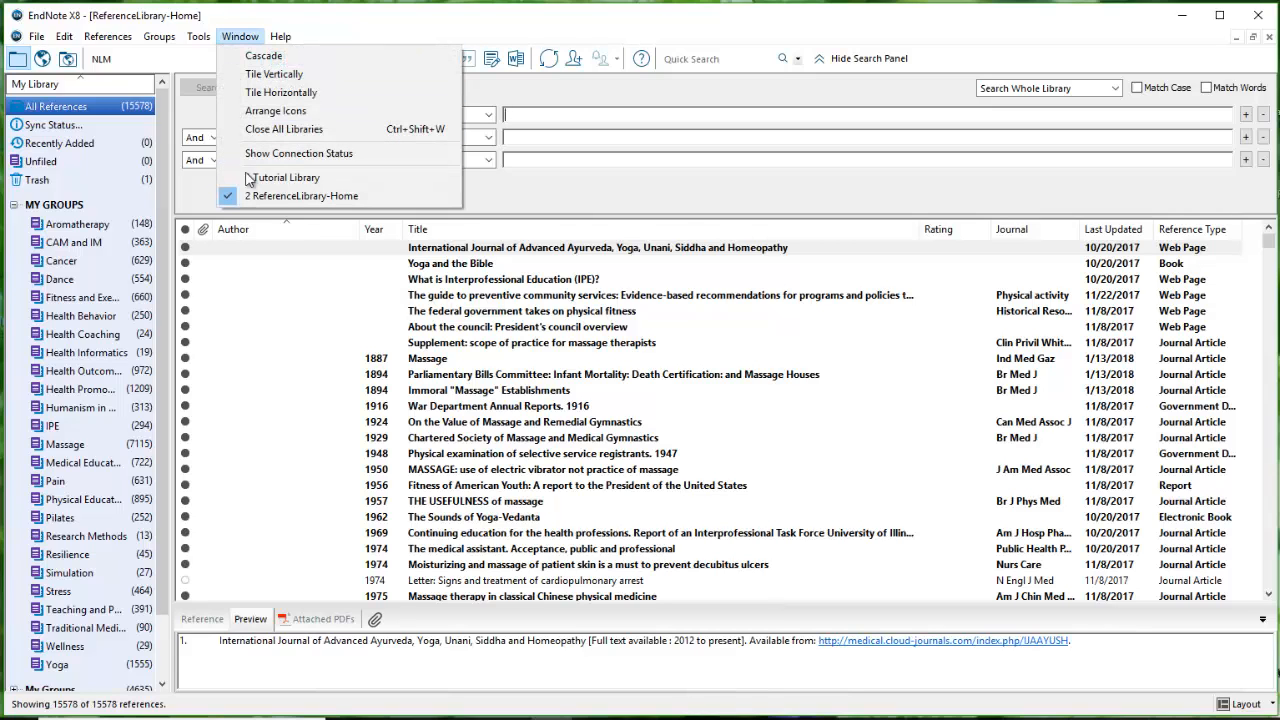
{"action": "left_click", "coordinate": [256, 182]}
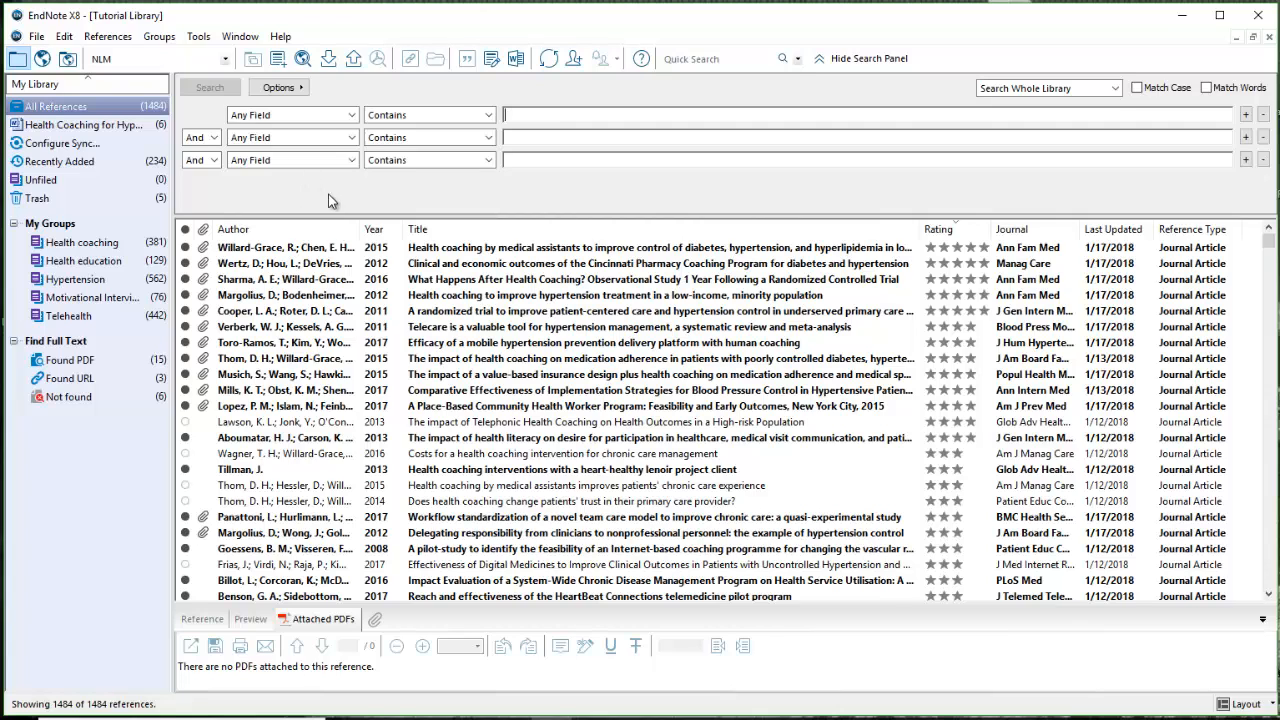
- Select every reference in the Tutorial Library and copy them all to ReferenceLibrary-Home.enl
{"action": "left_click", "coordinate": [468, 251]}
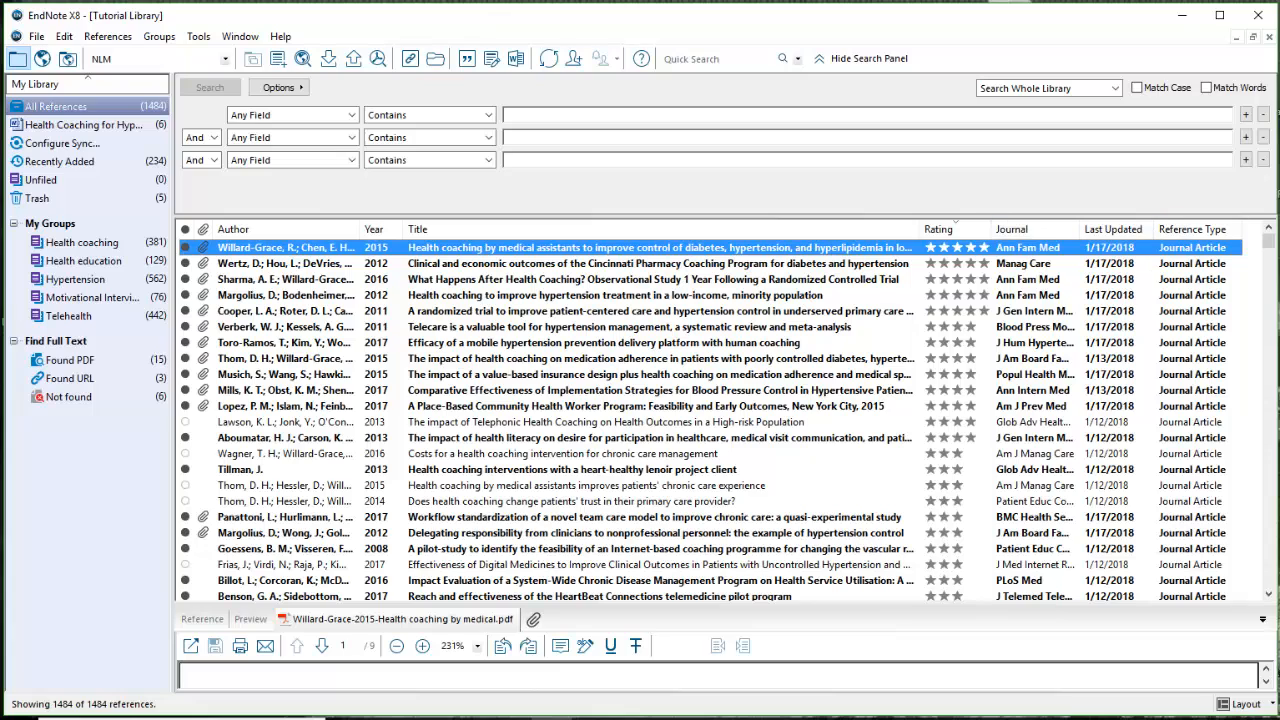
{"action": "left_click_drag", "start_coordinate": [1270, 236], "coordinate": [1265, 600]}
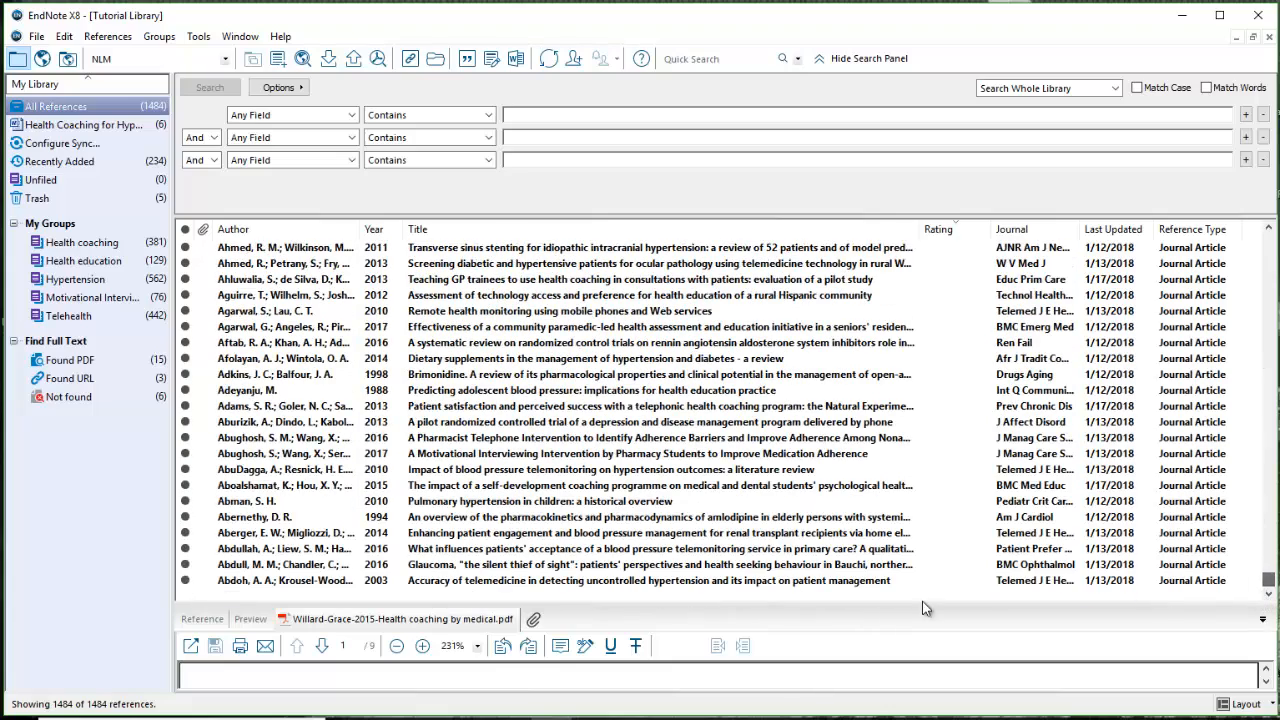
{"action": "left_click", "coordinate": [432, 582], "text": "shift"}
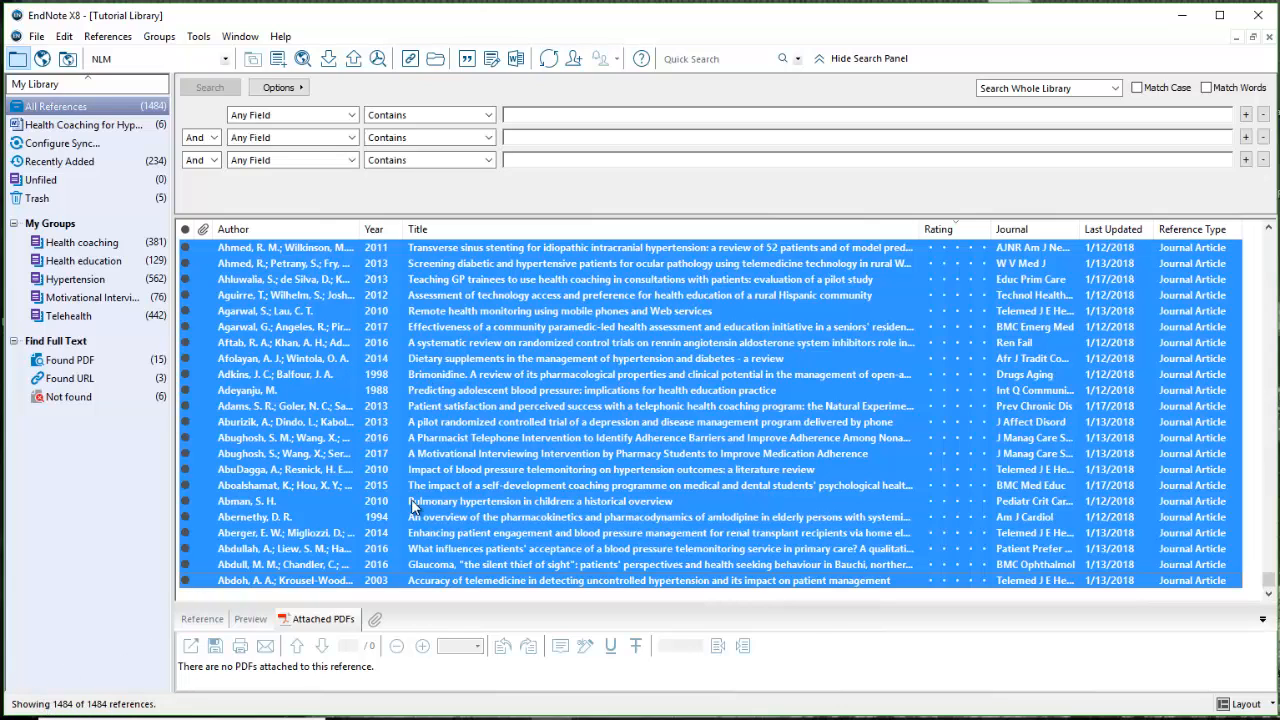
{"action": "right_click", "coordinate": [520, 337]}
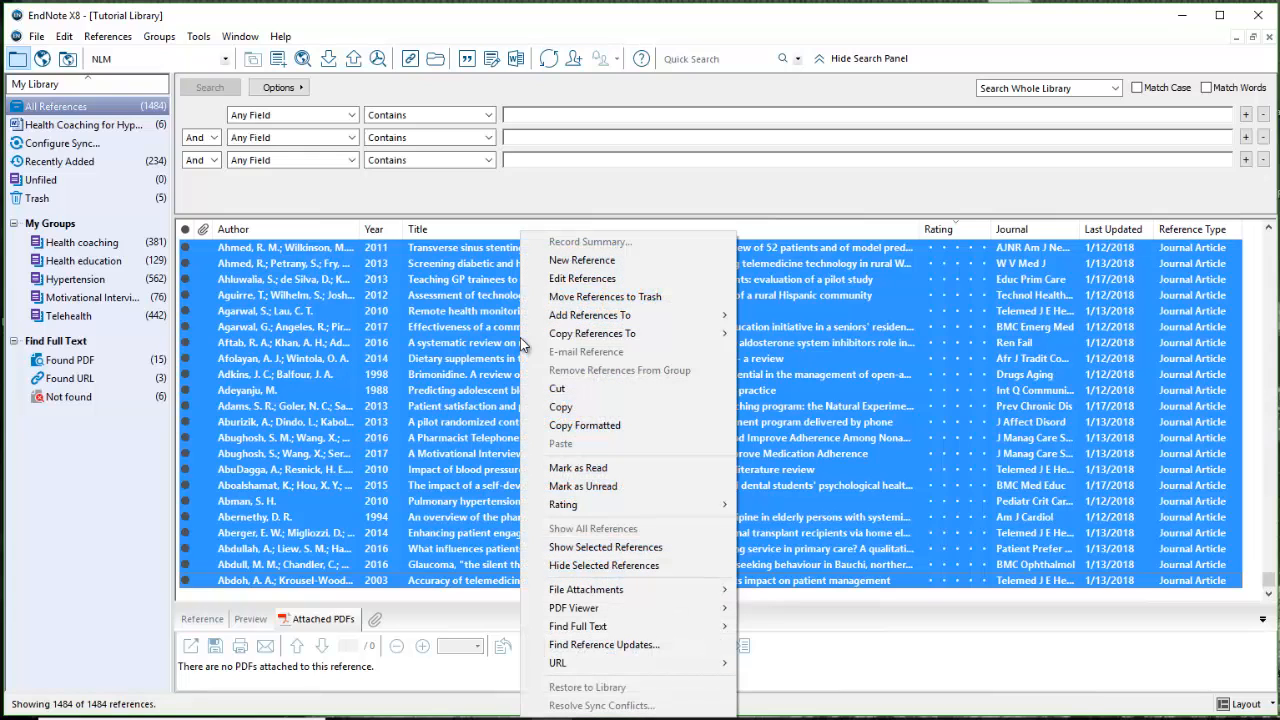
{"action": "mouse_move", "coordinate": [574, 320]}
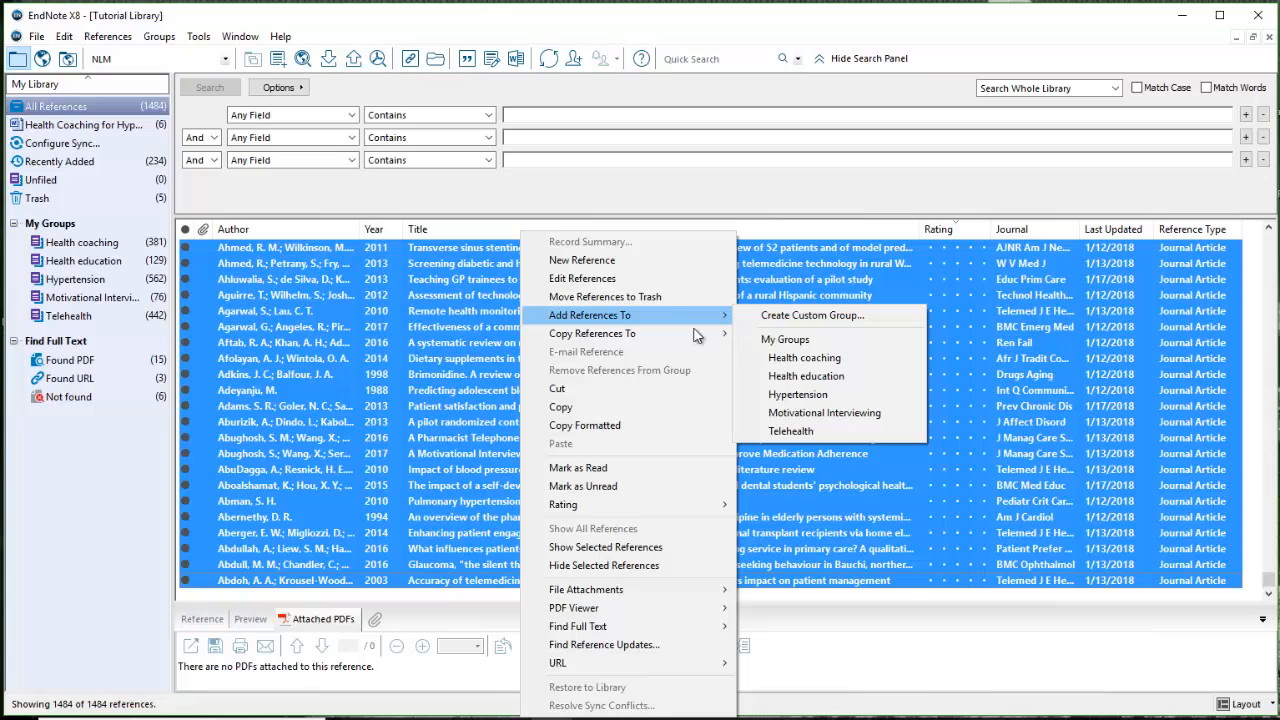
{"action": "mouse_move", "coordinate": [640, 338]}
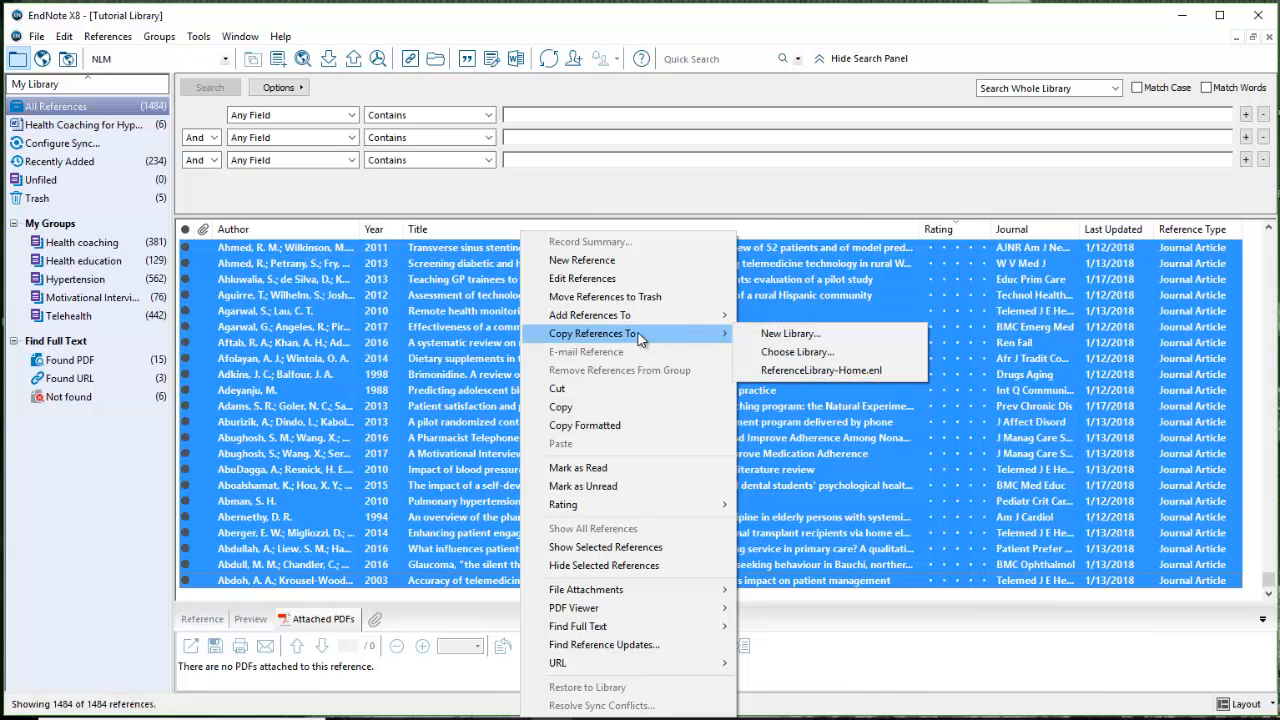
{"action": "left_click", "coordinate": [800, 371]}
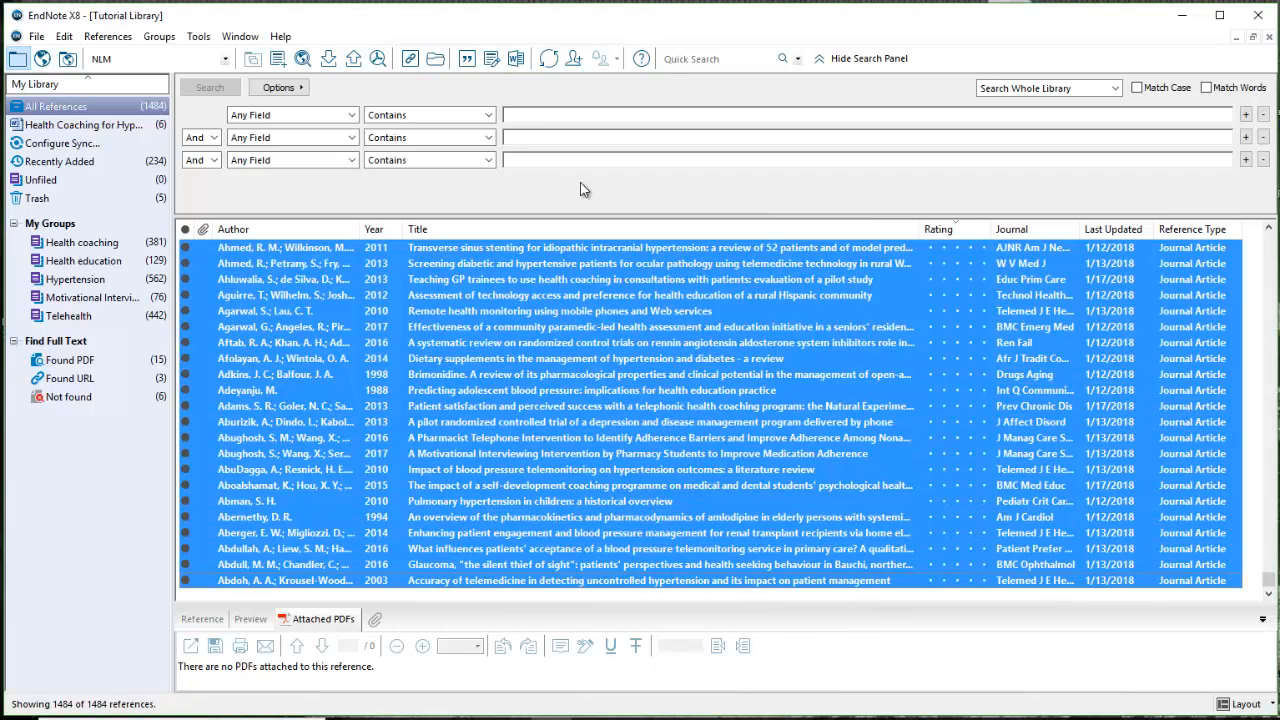
- Switch to the ReferenceLibrary-Home library and list its Unfiled references
{"action": "left_click", "coordinate": [236, 37]}
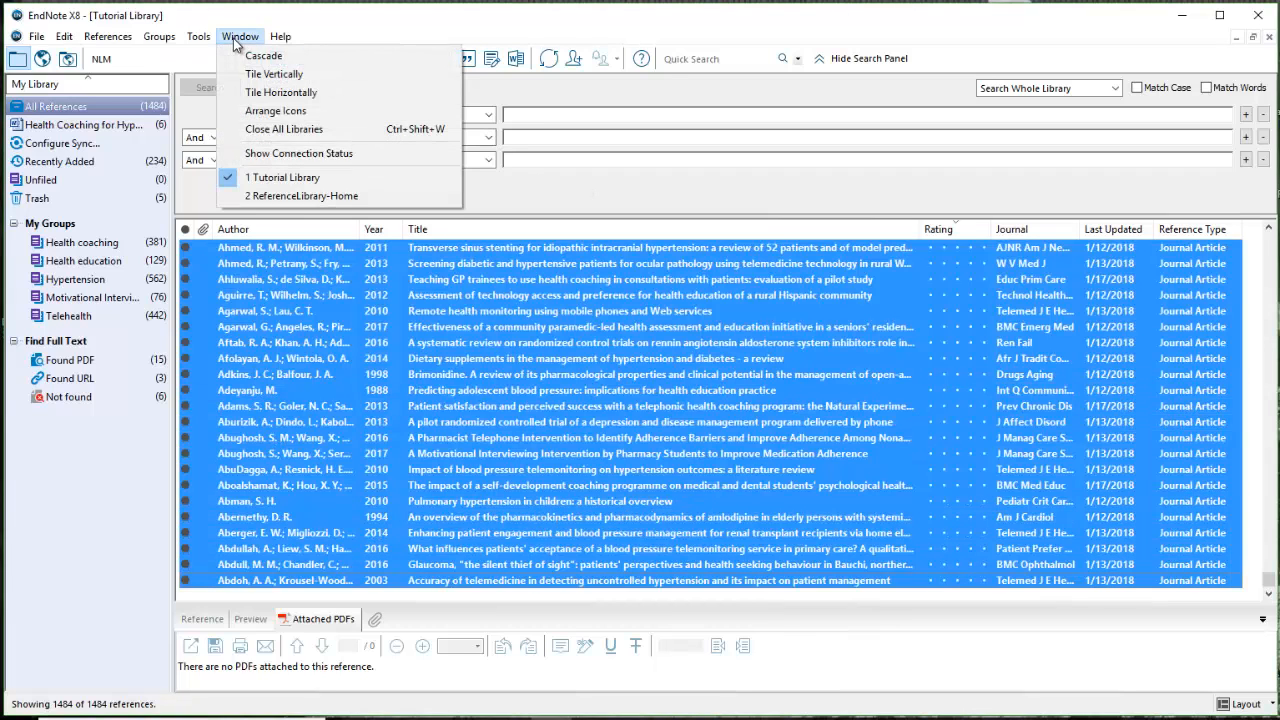
{"action": "left_click", "coordinate": [250, 196]}
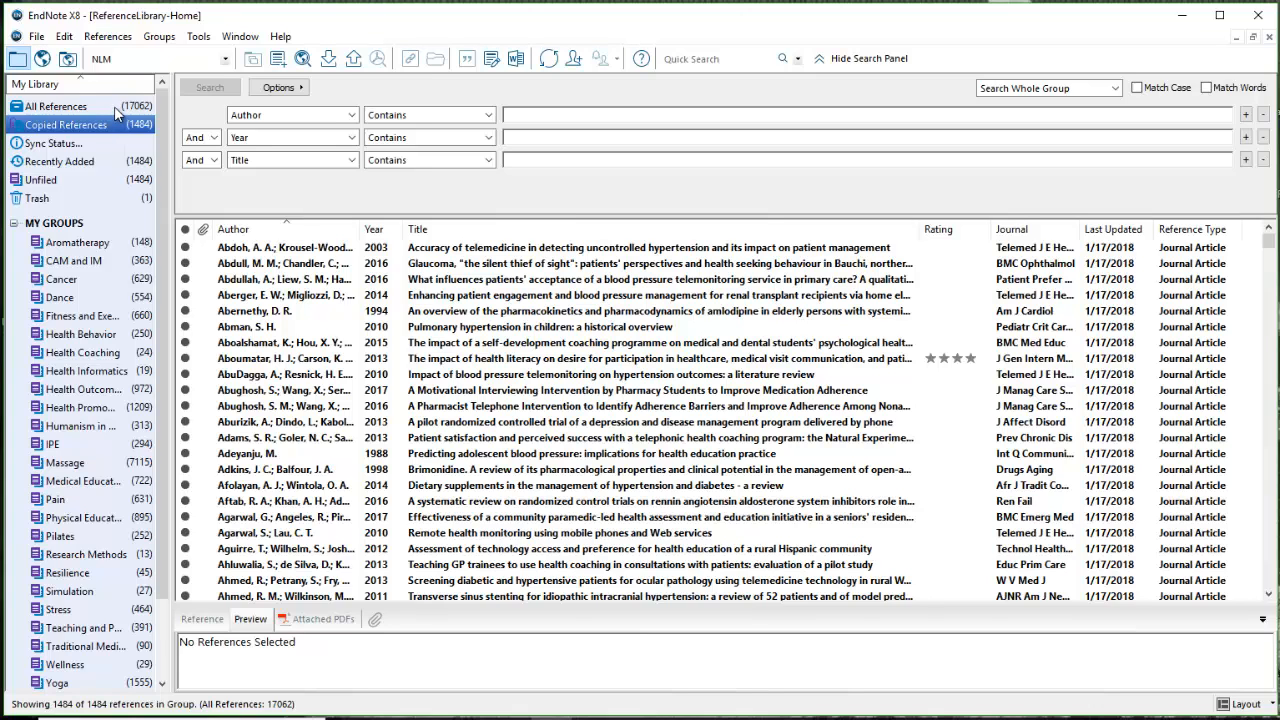
{"action": "left_click", "coordinate": [117, 112]}
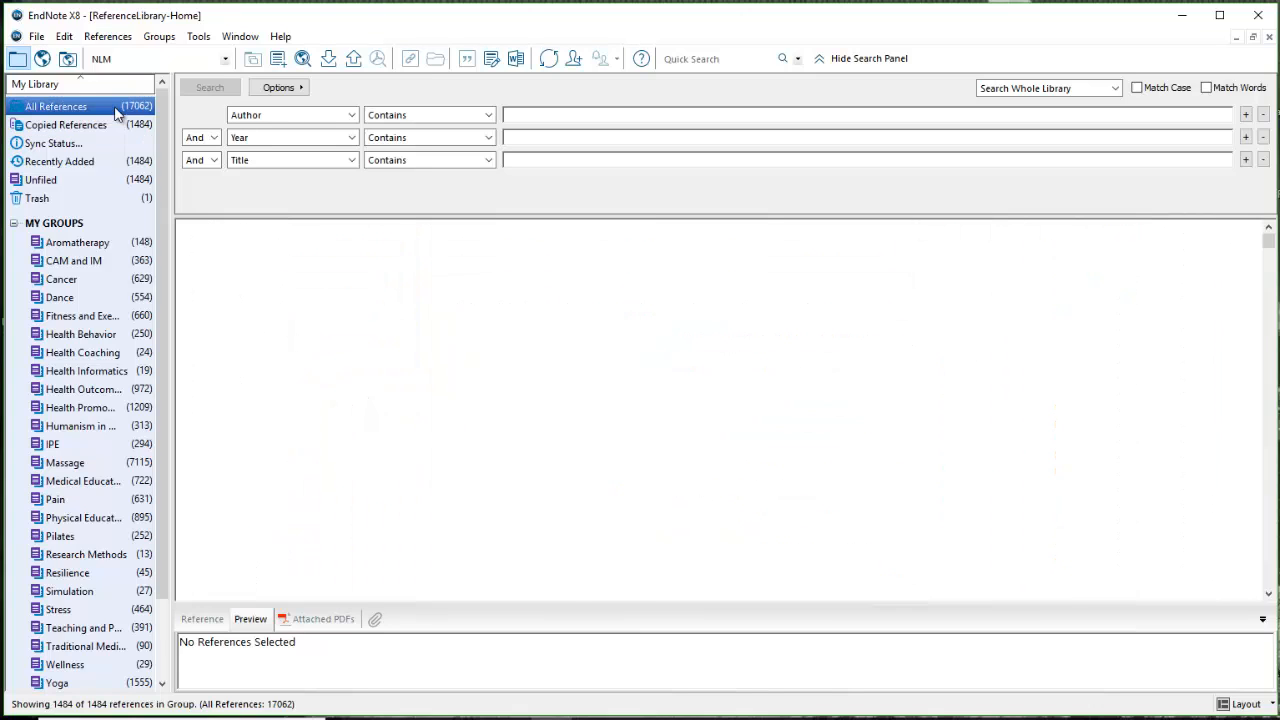
{"action": "left_click", "coordinate": [100, 182]}
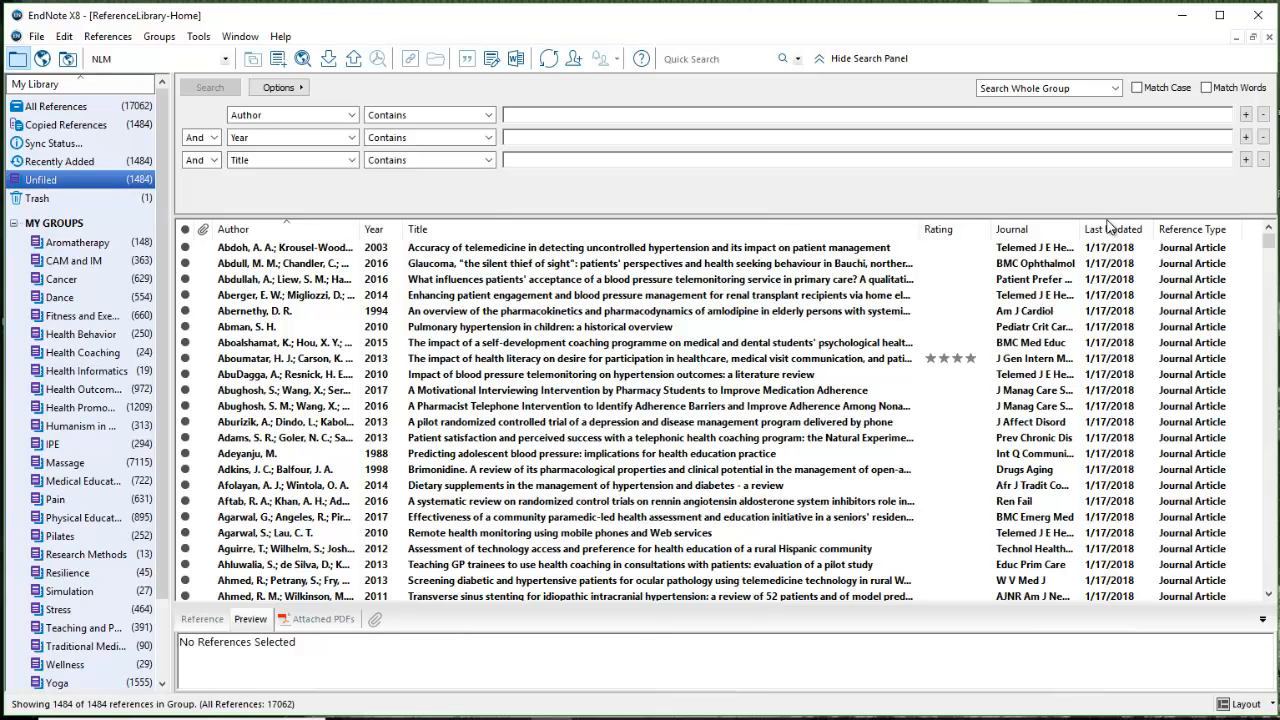
{"action": "left_click", "coordinate": [893, 248]}
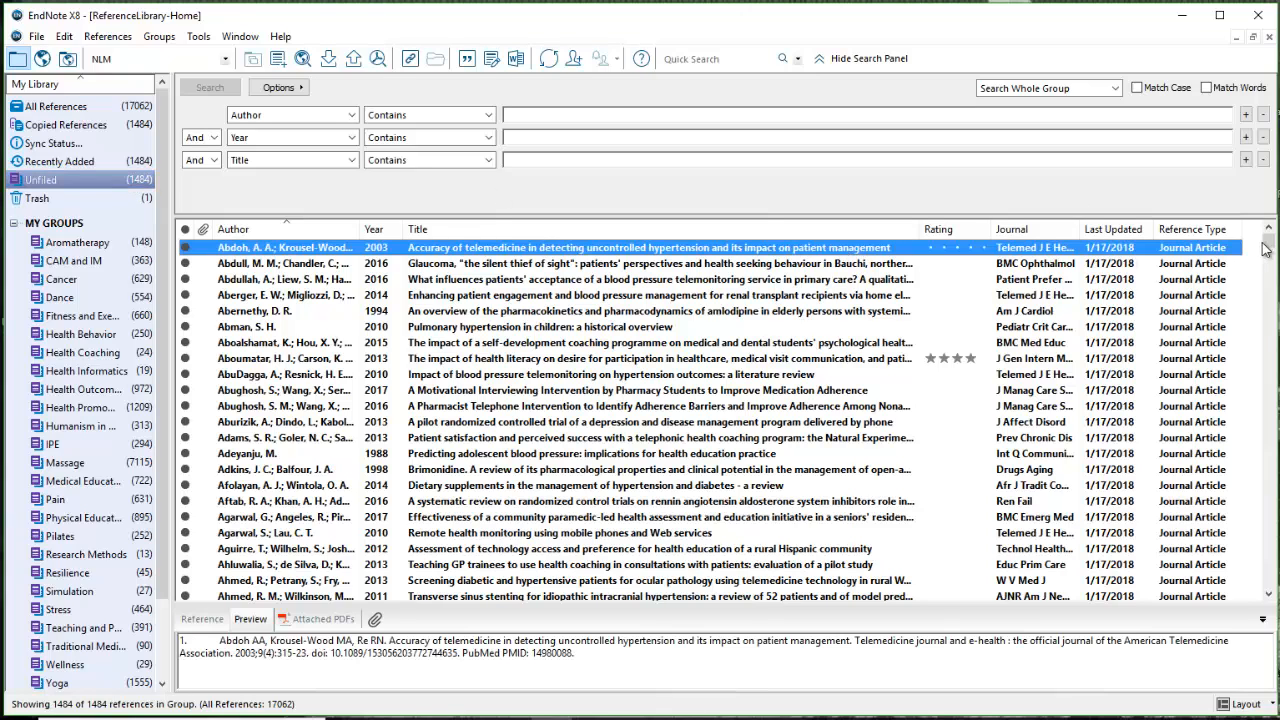
{"action": "left_click_drag", "start_coordinate": [1268, 244], "coordinate": [1260, 607]}
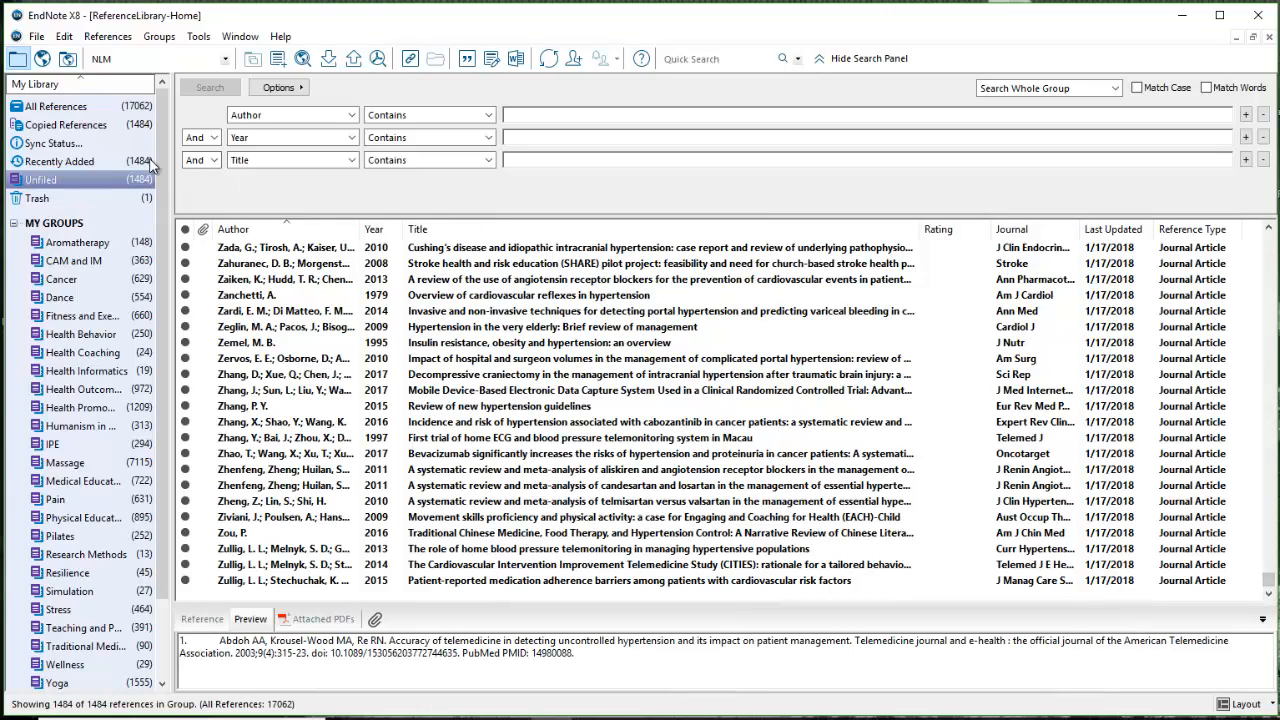
{"action": "left_click", "coordinate": [147, 185]}
- Set the first search condition to Any Field contains "health coaching"
{"action": "left_click", "coordinate": [561, 114]}
{"action": "type", "text": "health coaching"}
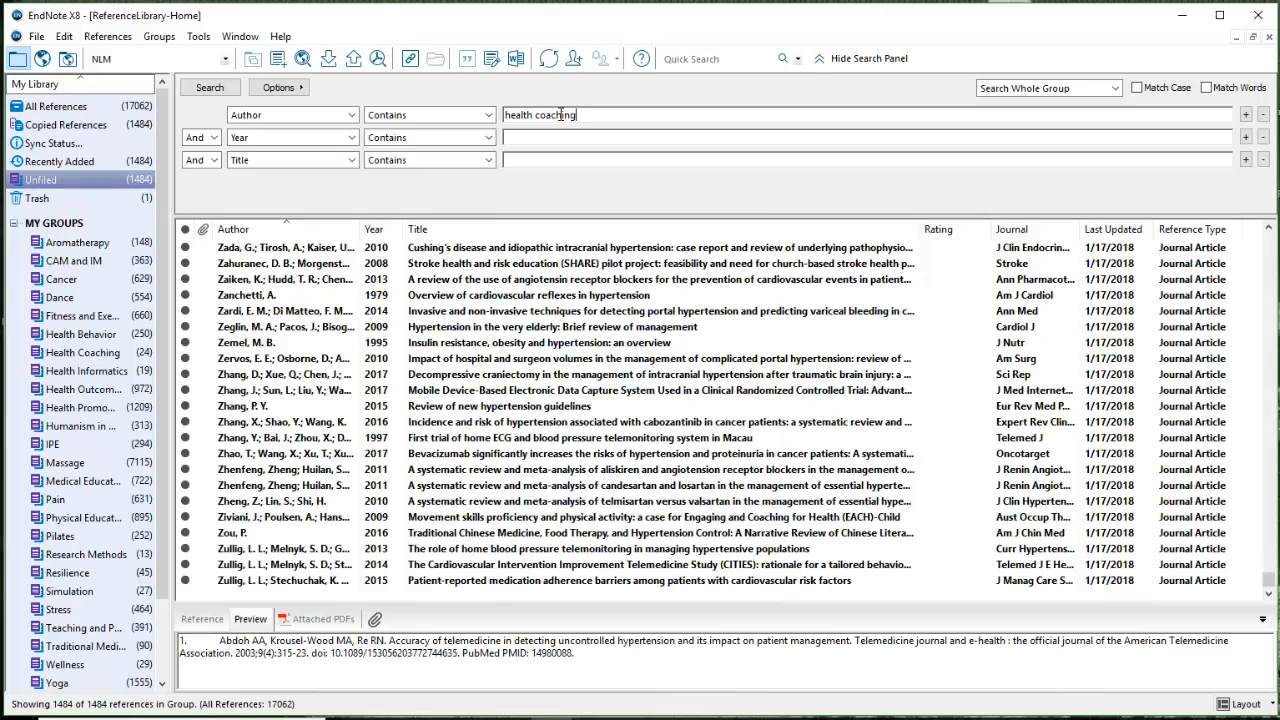
{"action": "left_click", "coordinate": [351, 115]}
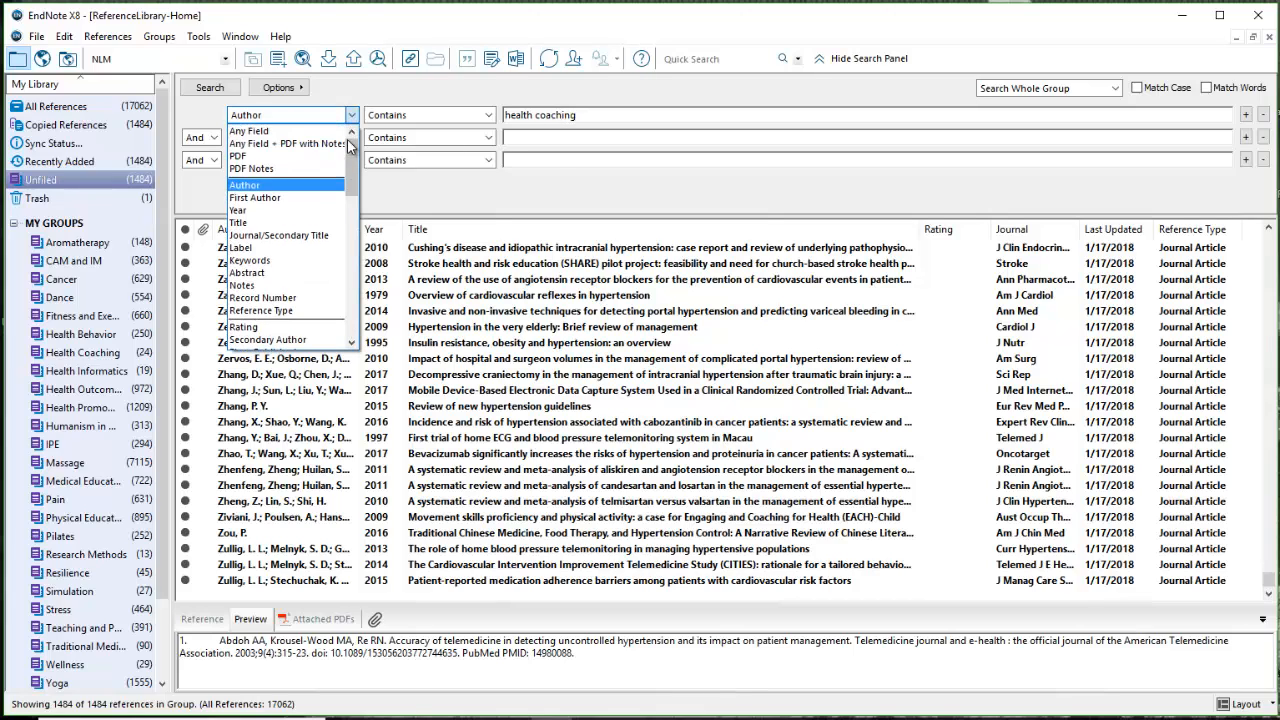
{"action": "left_click", "coordinate": [255, 131]}
- Set the second search condition to Or, Any Field contains "health coach"
{"action": "left_click", "coordinate": [200, 137]}
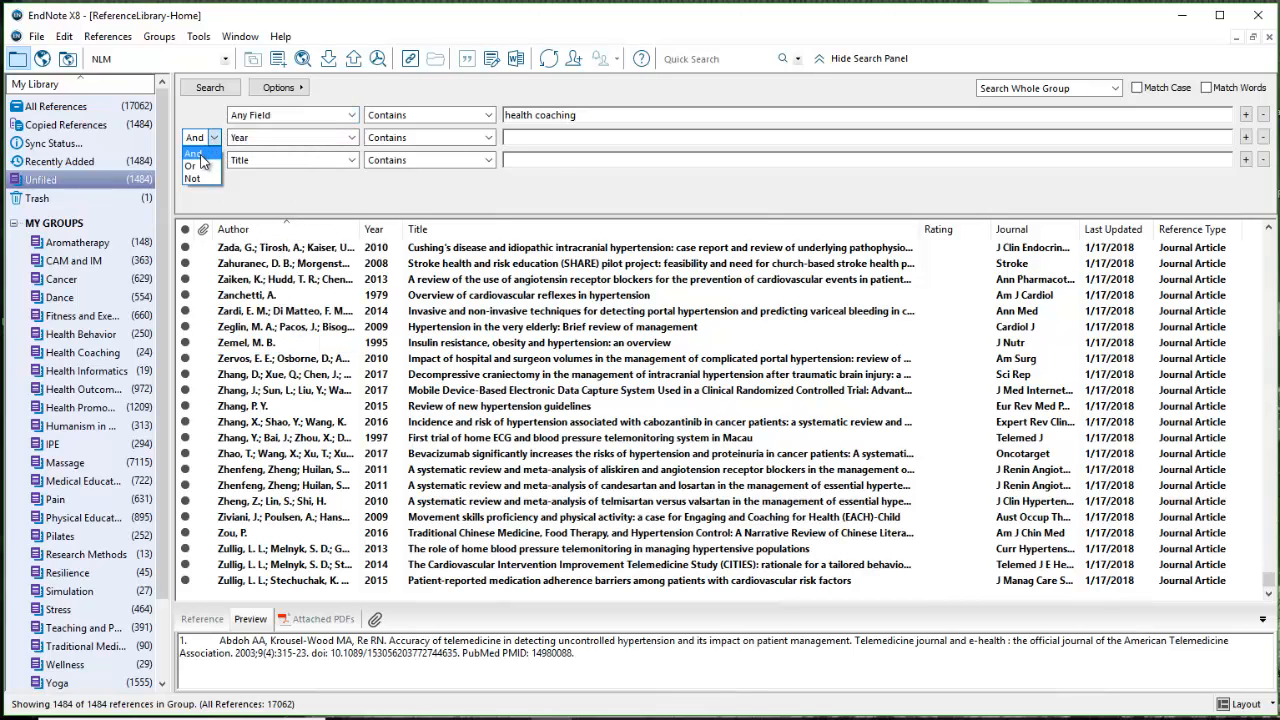
{"action": "left_click", "coordinate": [197, 165]}
{"action": "left_click", "coordinate": [351, 137]}
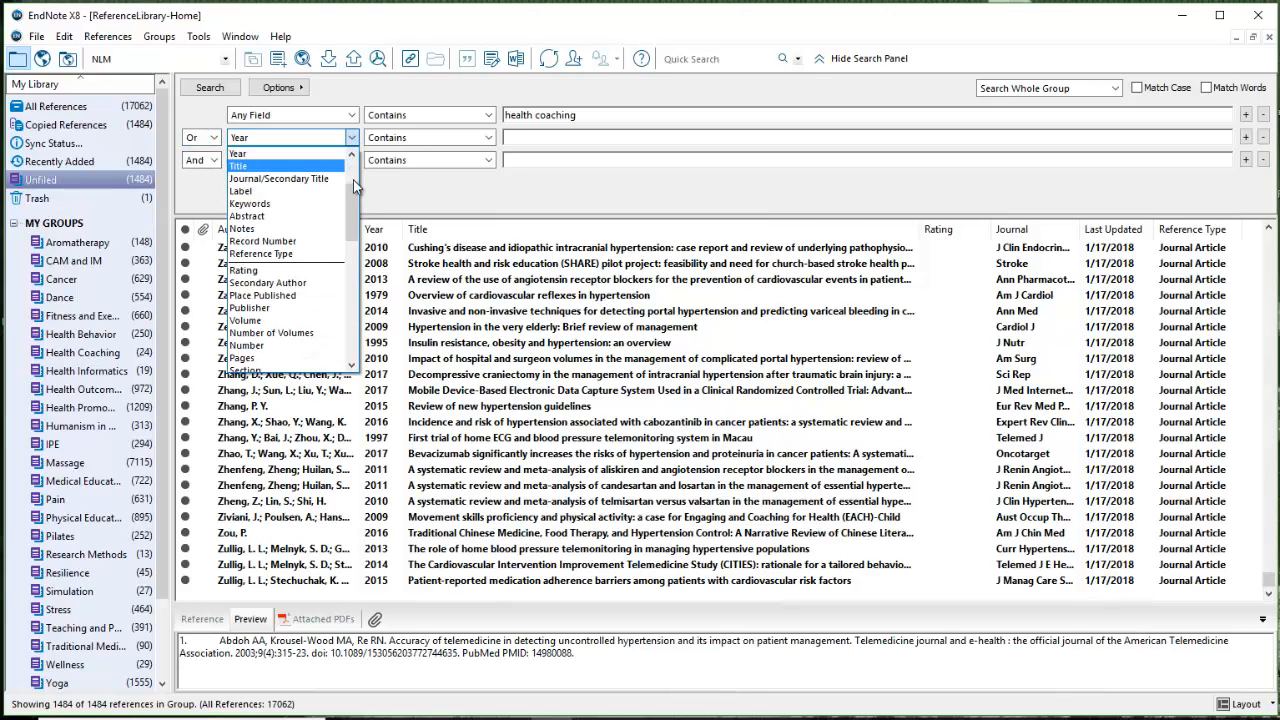
{"action": "scroll", "coordinate": [347, 187], "scroll_direction": "up", "scroll_amount": 3}
{"action": "left_click", "coordinate": [250, 153]}
{"action": "left_click", "coordinate": [620, 140]}
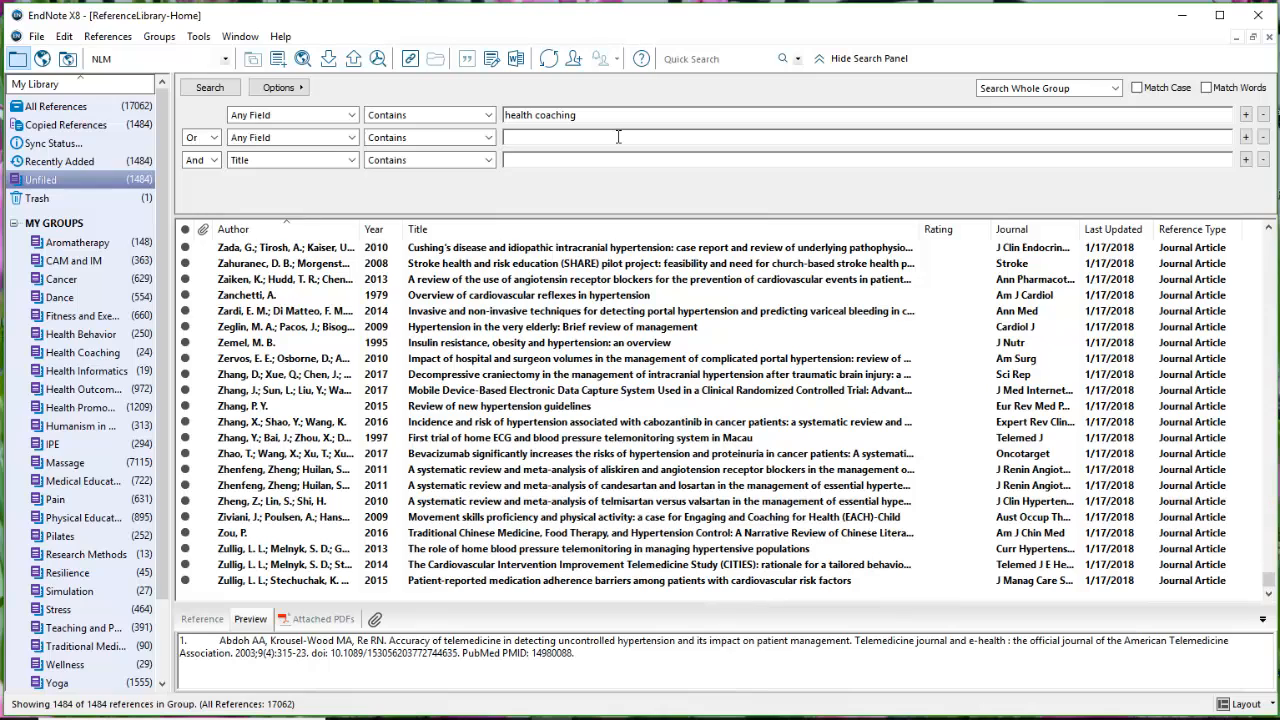
{"action": "type", "text": "health coach"}
- Set the third search condition to Or, Any Field contains "coach", and run the search on the unfiled references
{"action": "left_click", "coordinate": [210, 160]}
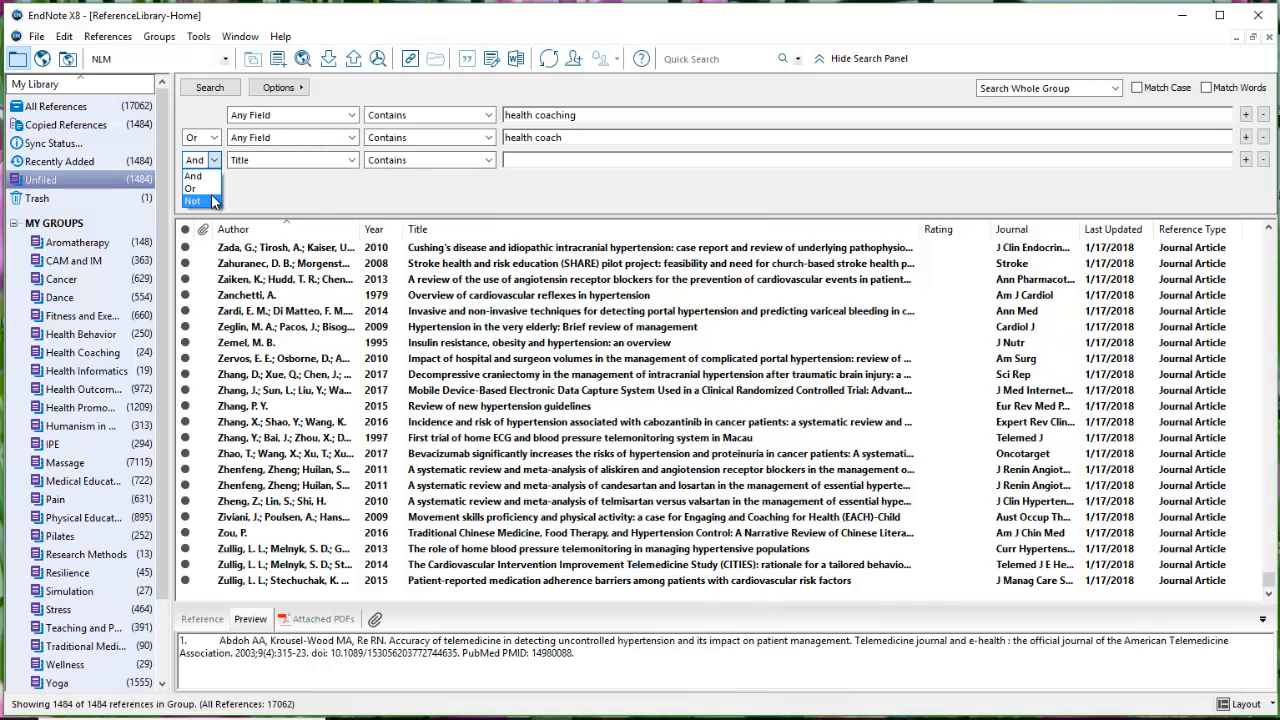
{"action": "left_click", "coordinate": [200, 188]}
{"action": "left_click", "coordinate": [351, 161]}
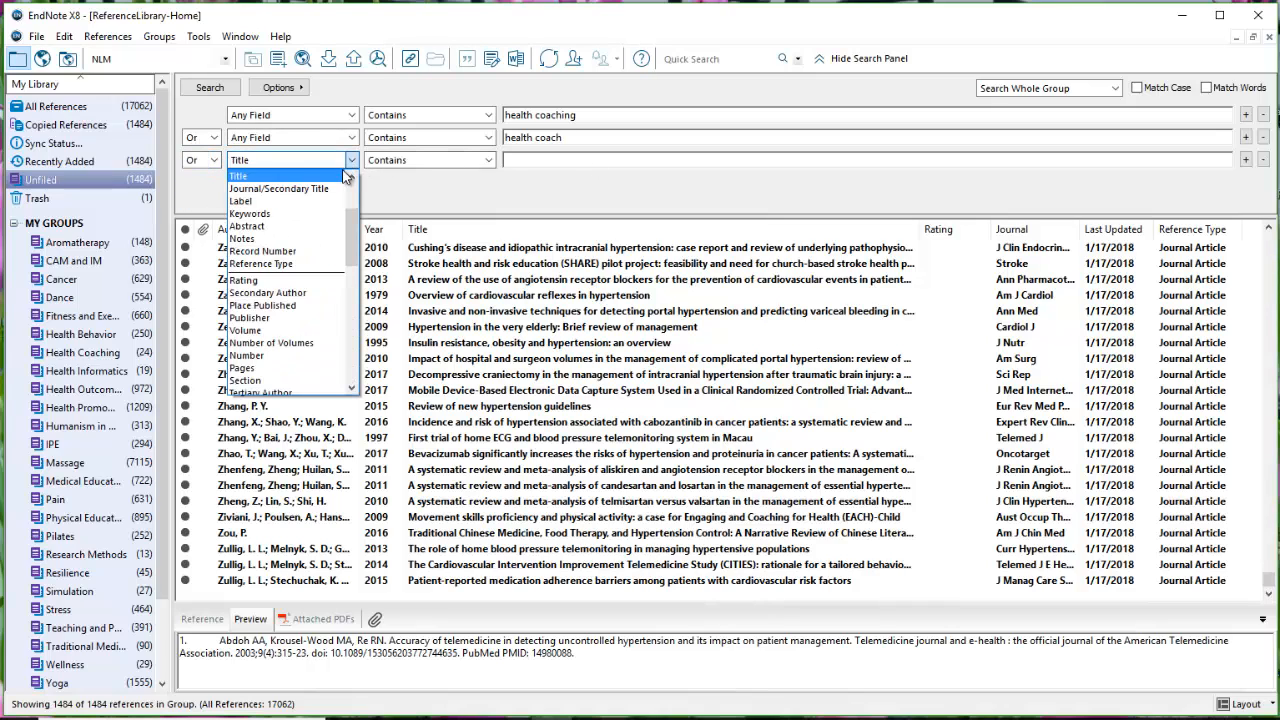
{"action": "scroll", "coordinate": [353, 184], "scroll_direction": "up", "scroll_amount": 3}
{"action": "left_click", "coordinate": [260, 176]}
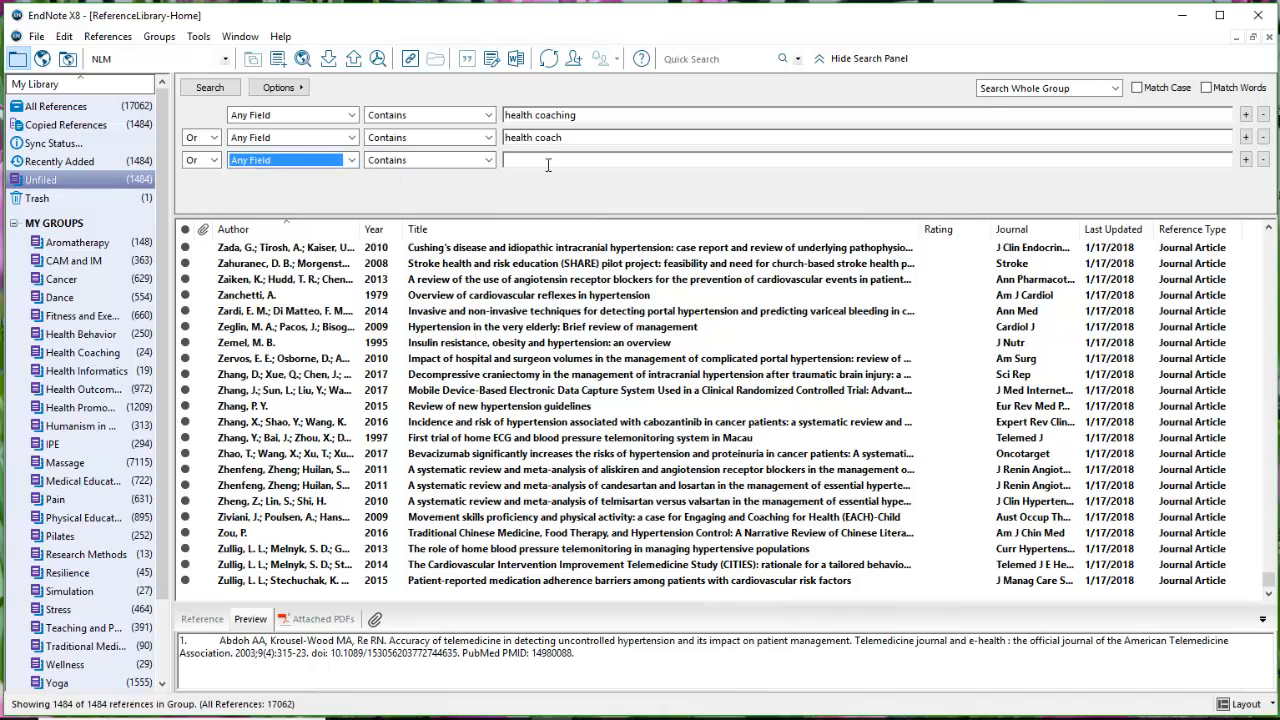
{"action": "left_click", "coordinate": [555, 160]}
{"action": "type", "text": "coach"}
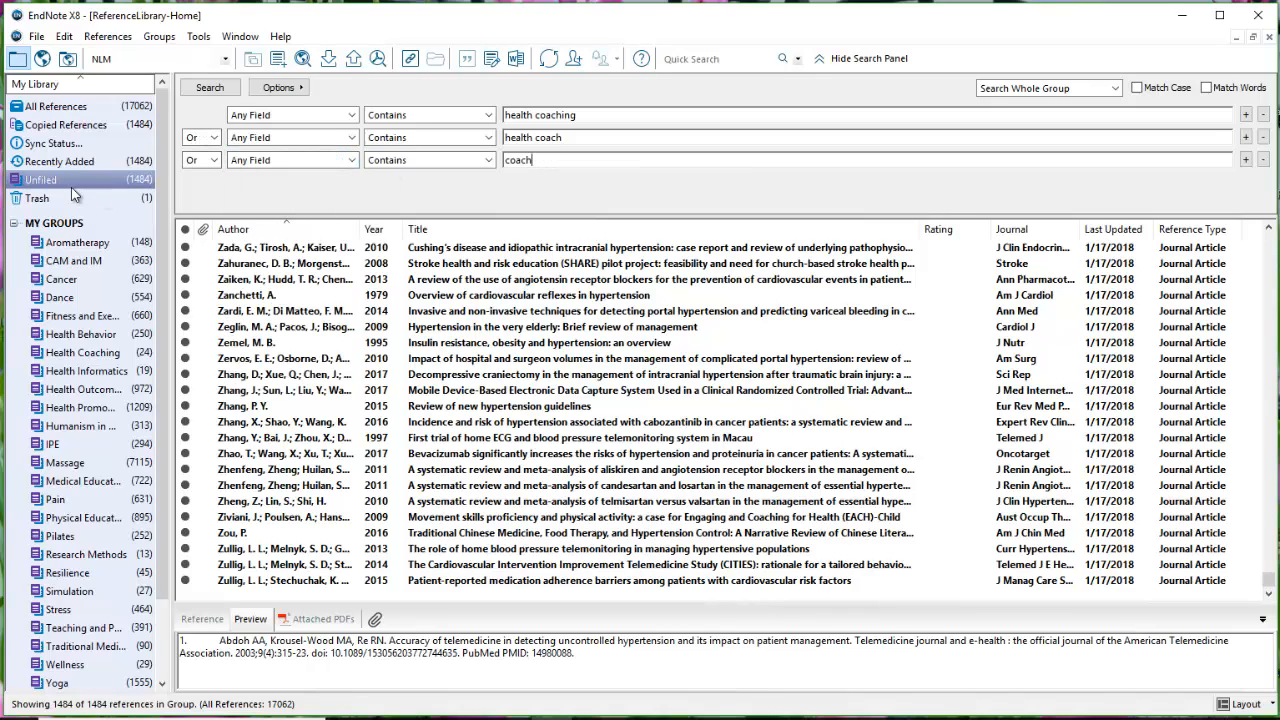
{"action": "left_click", "coordinate": [206, 90]}
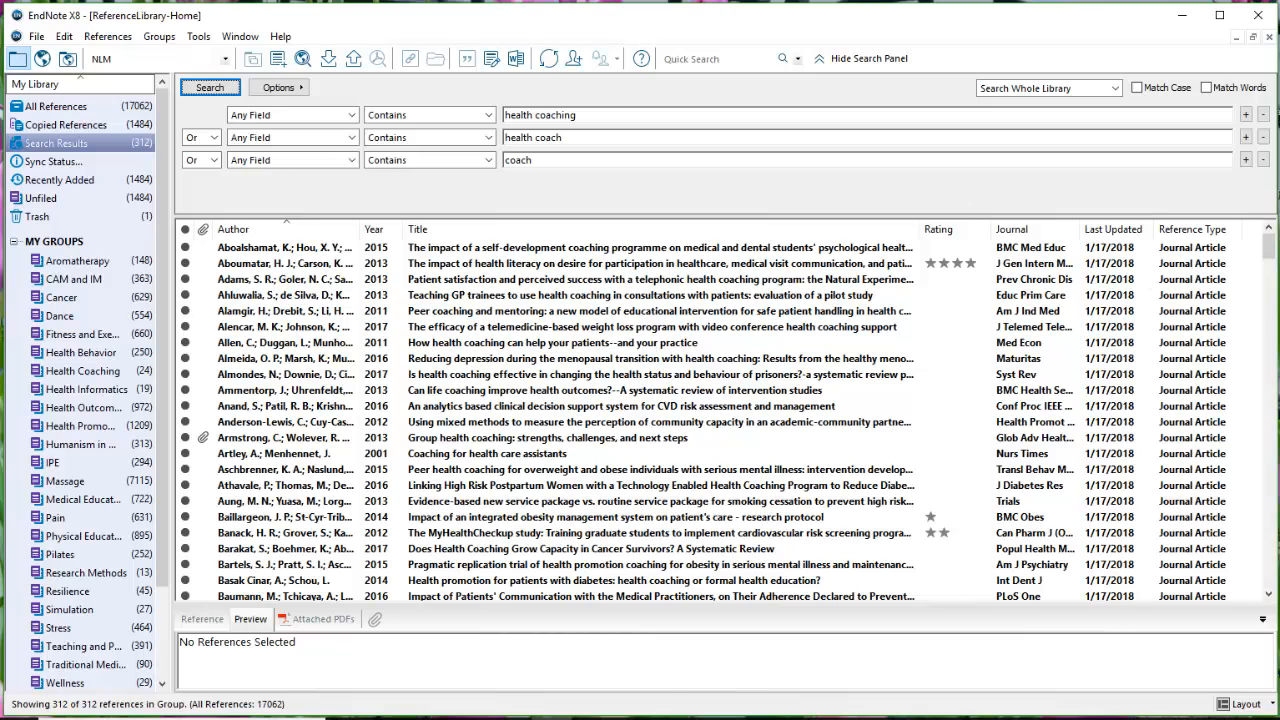
- Select all references in the search results and add them to the Health Coaching group
{"action": "left_click", "coordinate": [692, 250]}
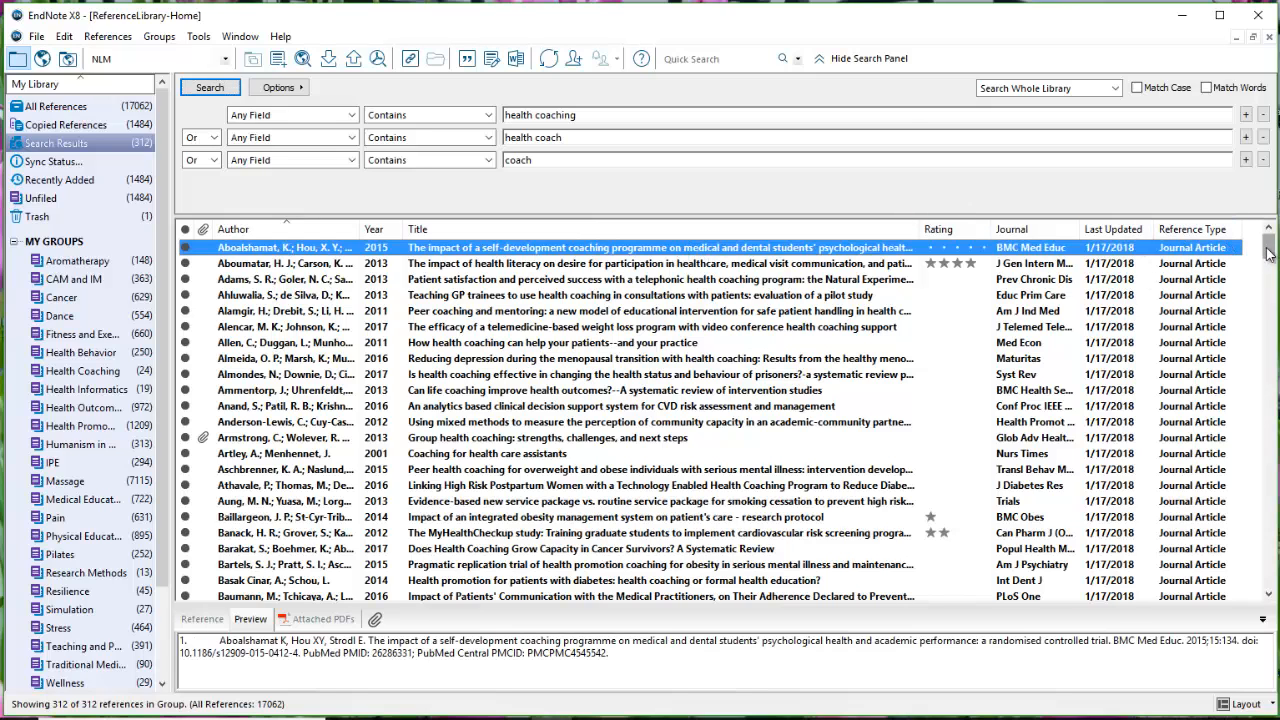
{"action": "left_click_drag", "start_coordinate": [1266, 252], "coordinate": [1235, 590]}
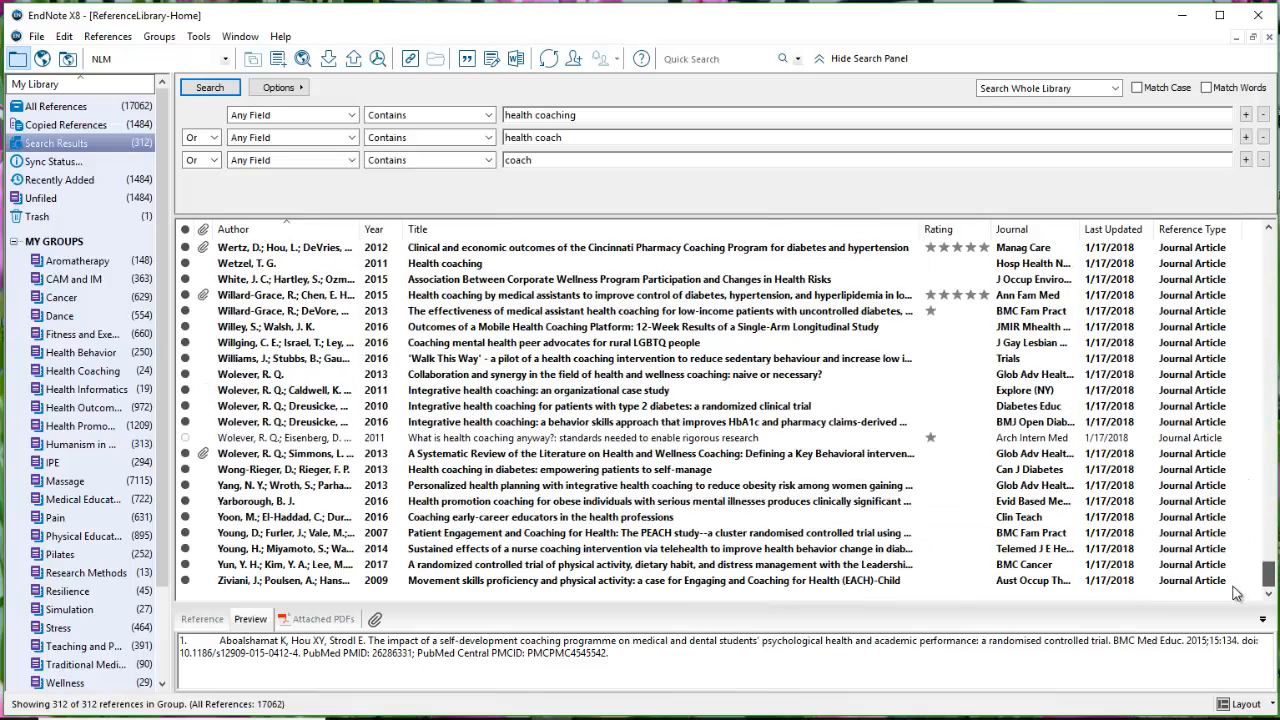
{"action": "left_click", "coordinate": [614, 582], "text": "shift"}
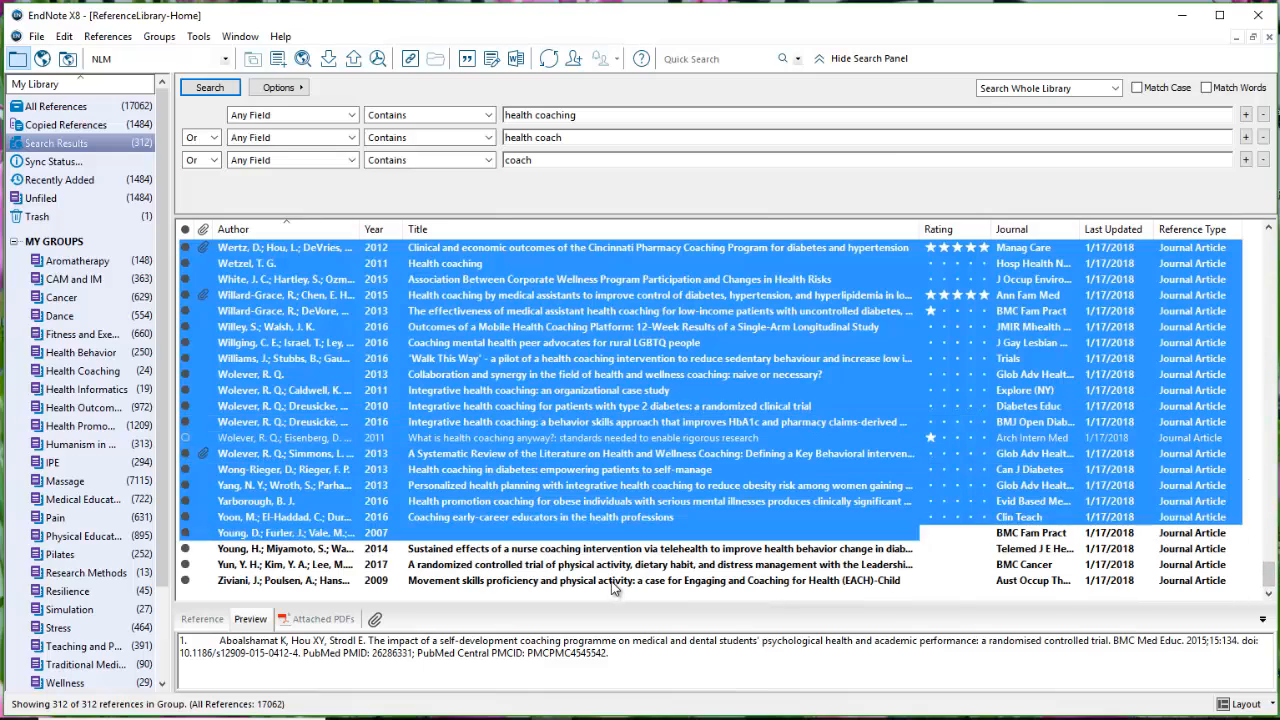
{"action": "right_click", "coordinate": [402, 355]}
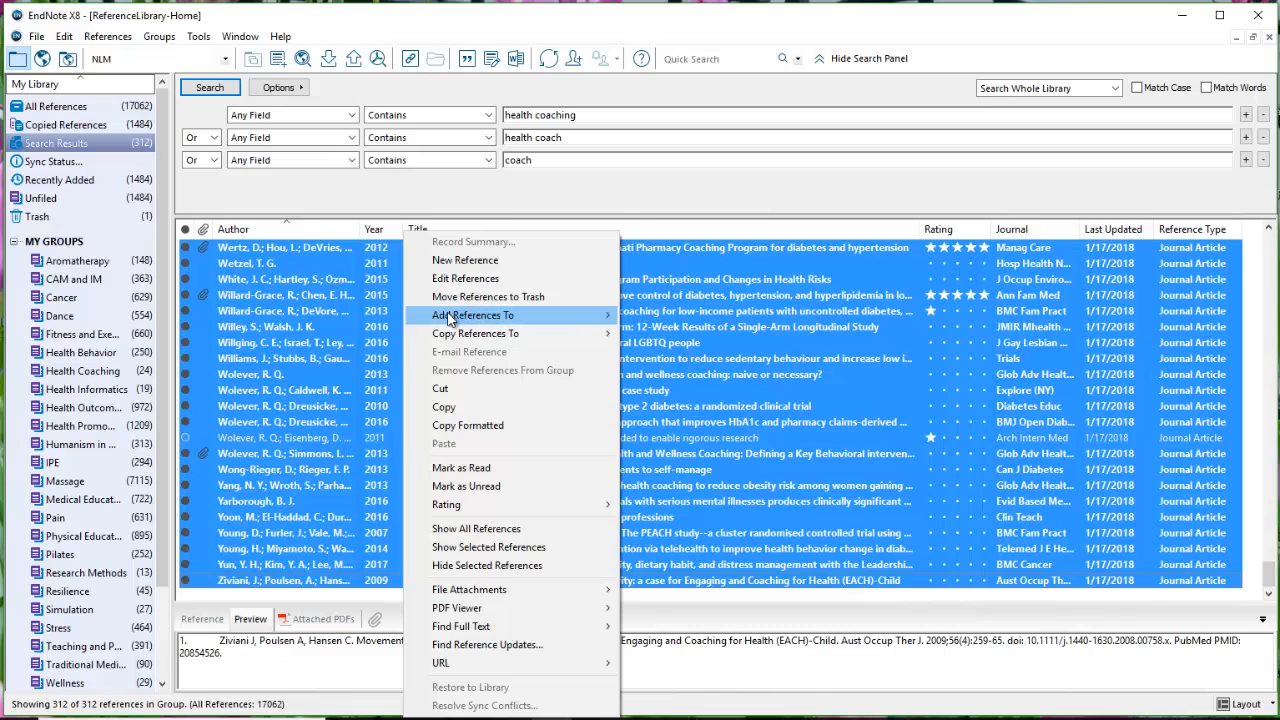
{"action": "mouse_move", "coordinate": [450, 318]}
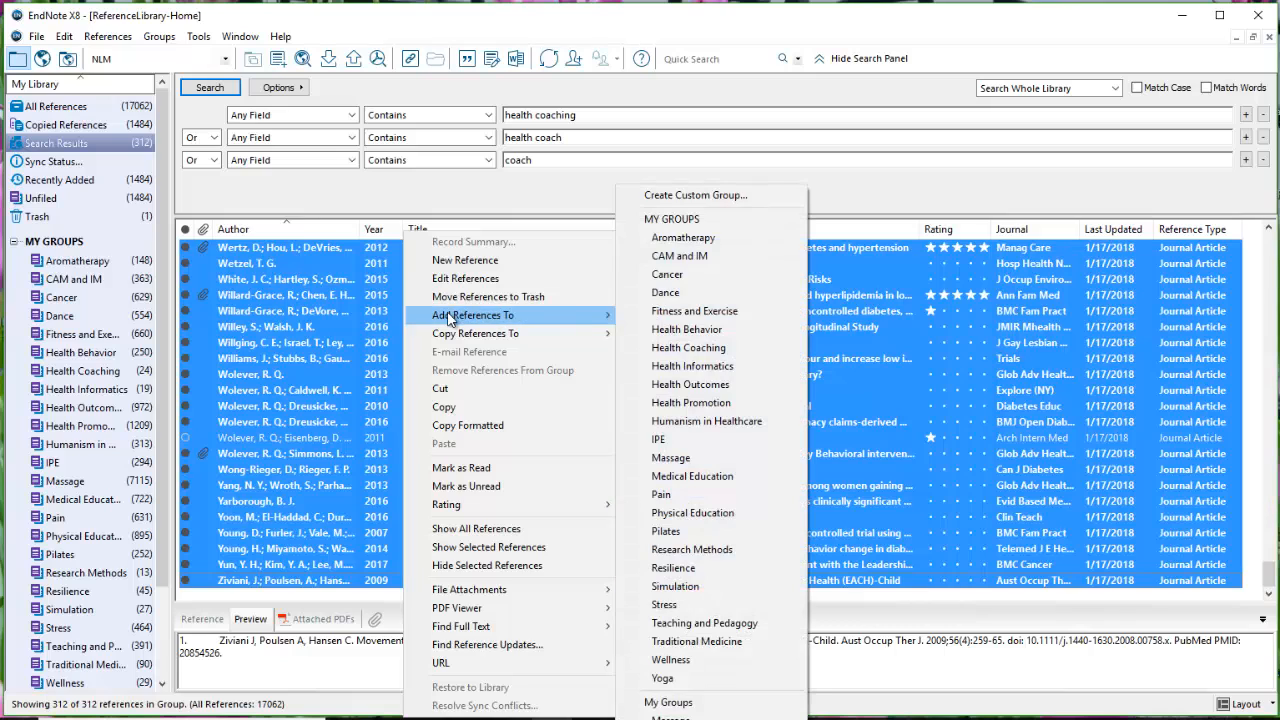
{"action": "left_click", "coordinate": [702, 348]}
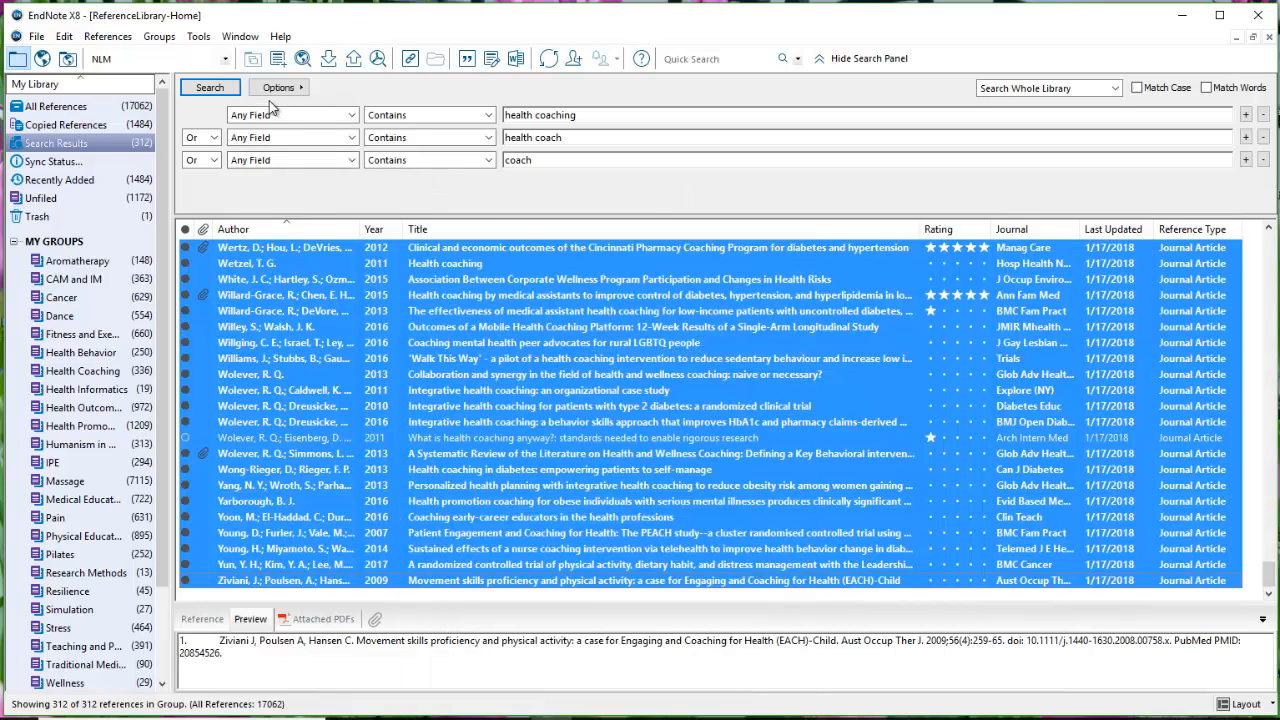
- Display the unfiled references and clear the search terms from the third and second conditions
{"action": "left_click", "coordinate": [104, 199]}
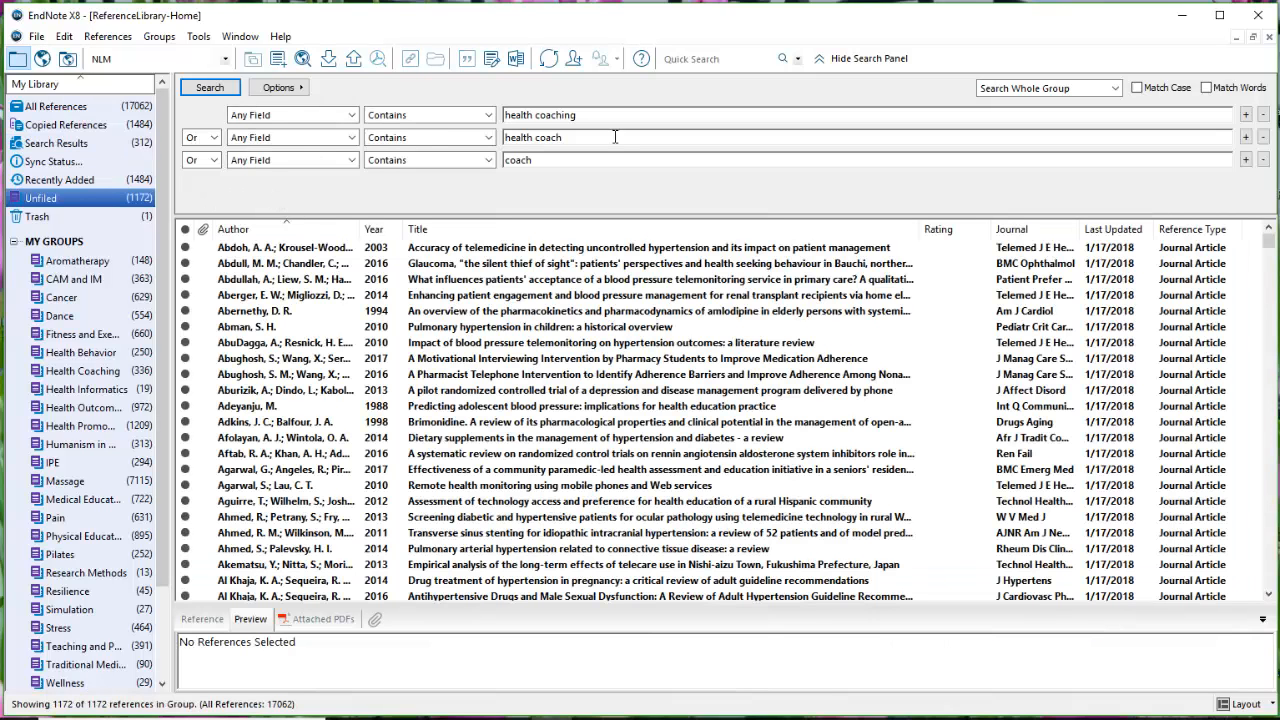
{"action": "left_click_drag", "start_coordinate": [608, 163], "coordinate": [436, 160]}
{"action": "key", "text": "Delete"}
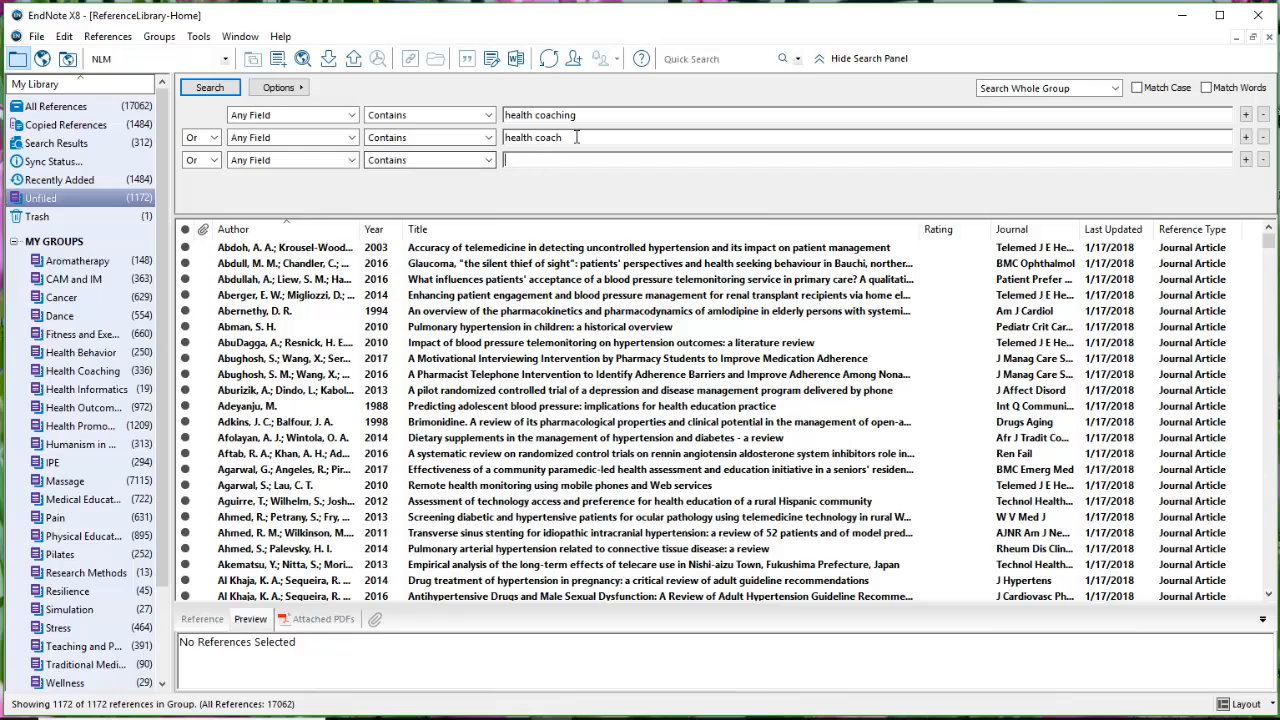
{"action": "left_click_drag", "start_coordinate": [586, 136], "coordinate": [444, 134]}
{"action": "key", "text": "Delete"}
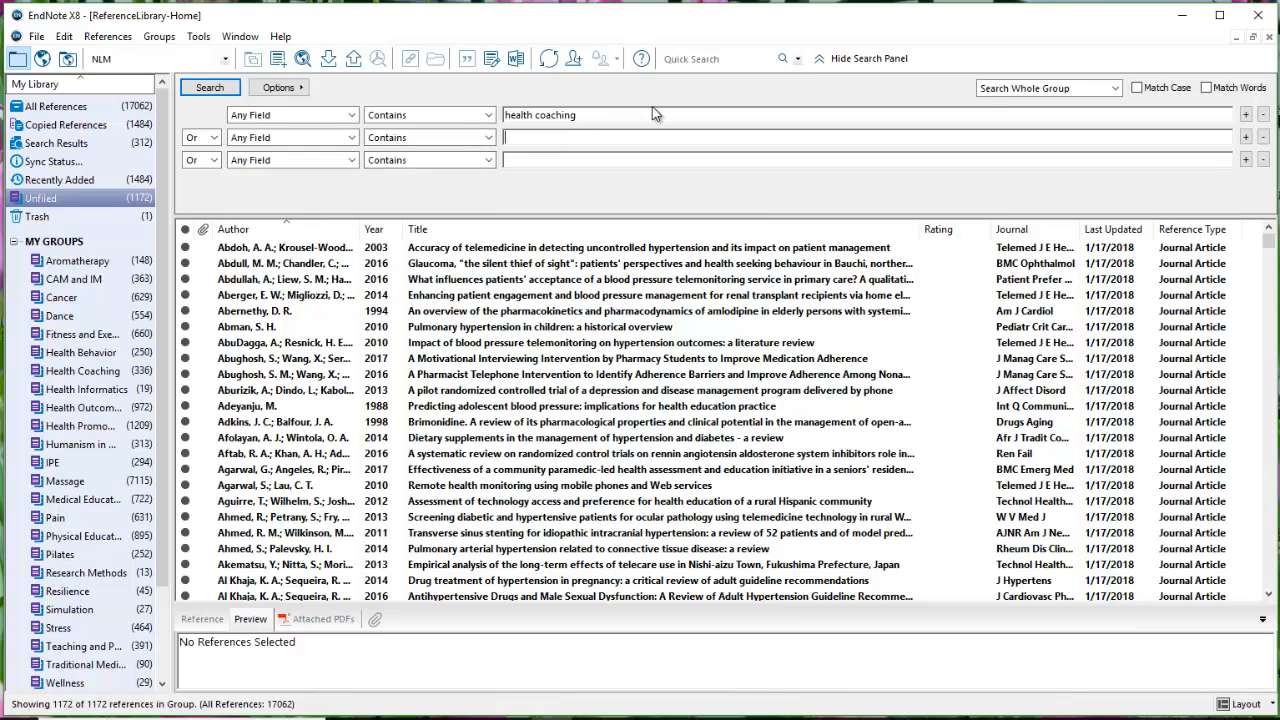
- Search the unfiled references for Any Field containing "hypertension" or "high blood pressure"
{"action": "left_click_drag", "start_coordinate": [600, 115], "coordinate": [505, 115]}
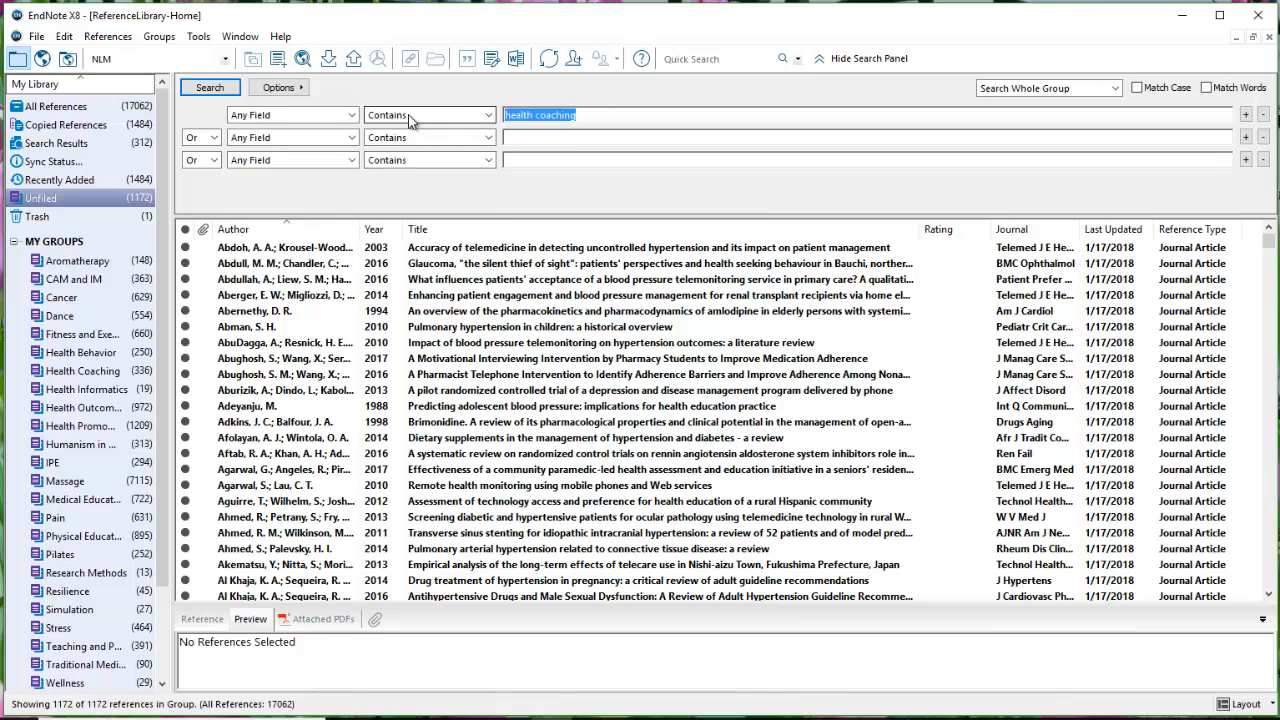
{"action": "type", "text": "hypertension"}
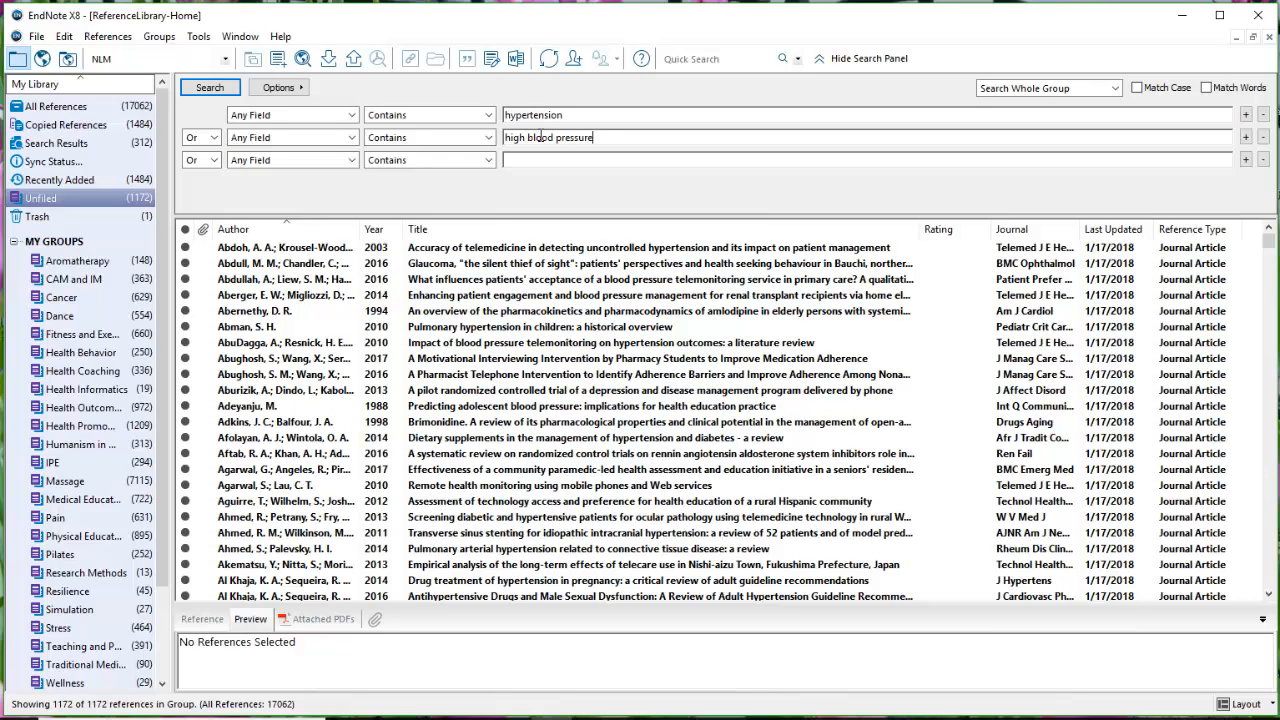
{"action": "left_click", "coordinate": [219, 90]}
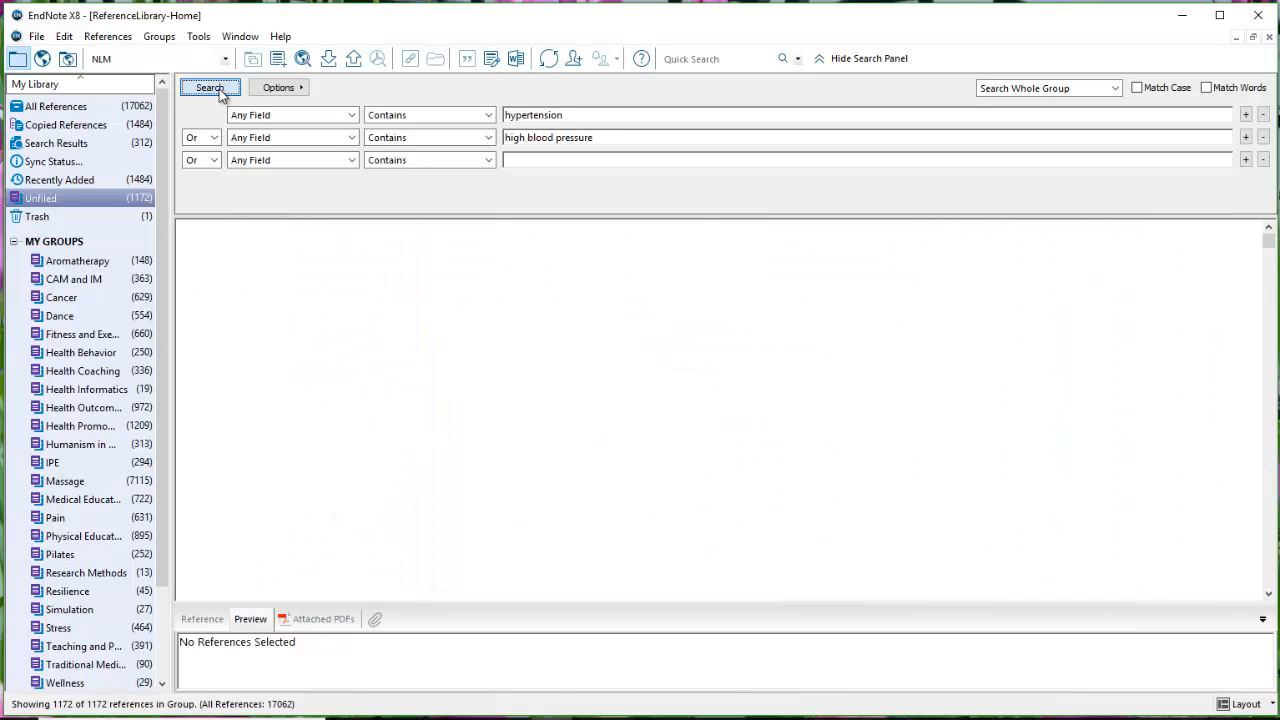
{"action": "left_click", "coordinate": [130, 199]}
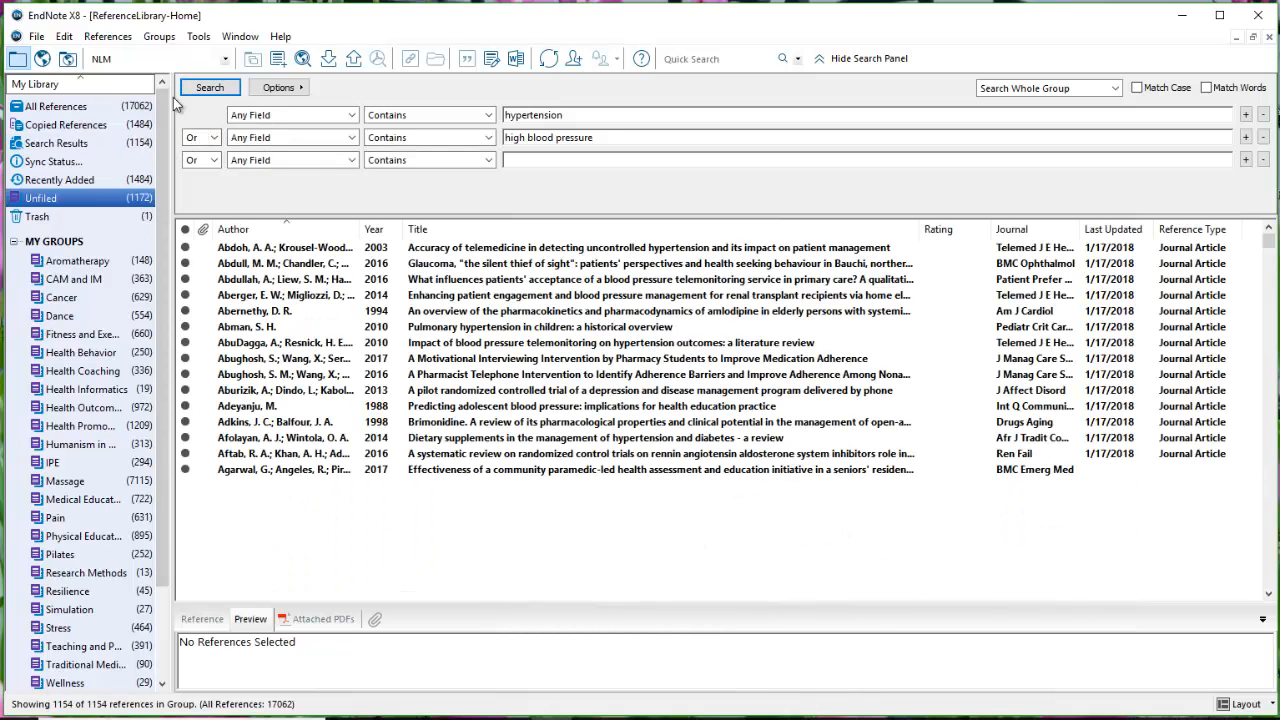
{"action": "left_click", "coordinate": [222, 90]}
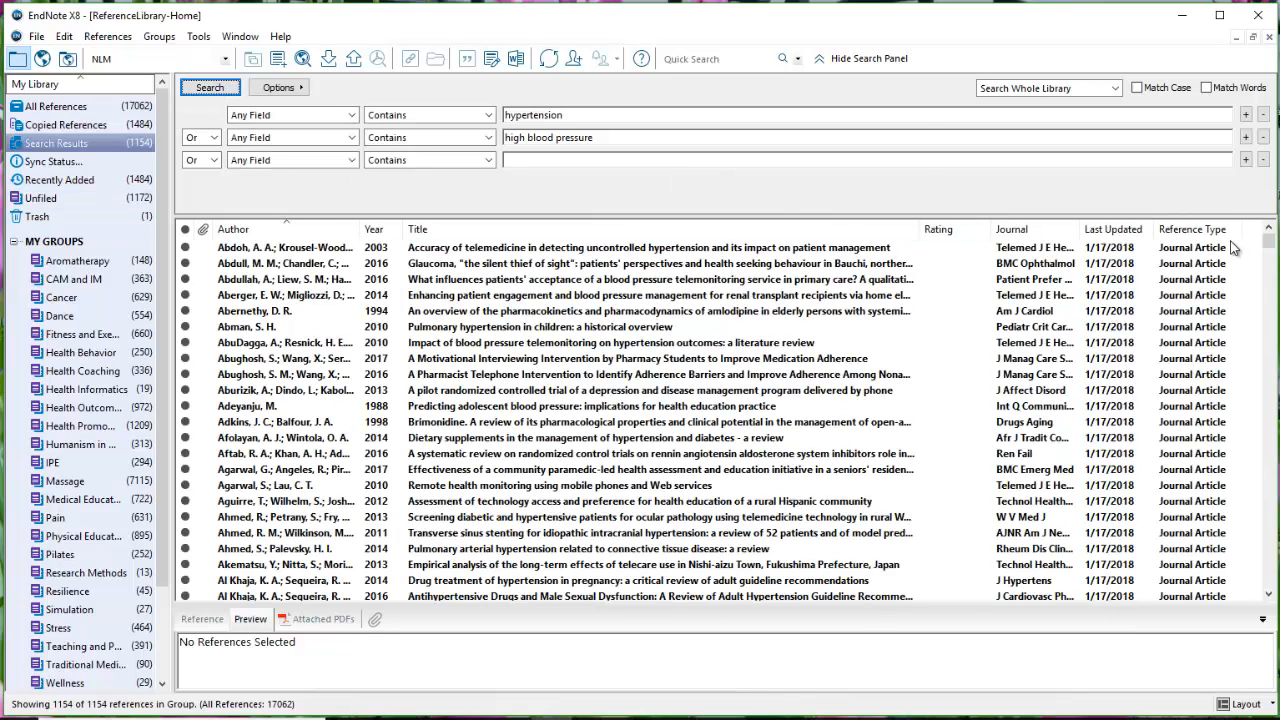
- Select all references in the hypertension search results and add them to the Health Outcomes group
{"action": "left_click", "coordinate": [845, 250]}
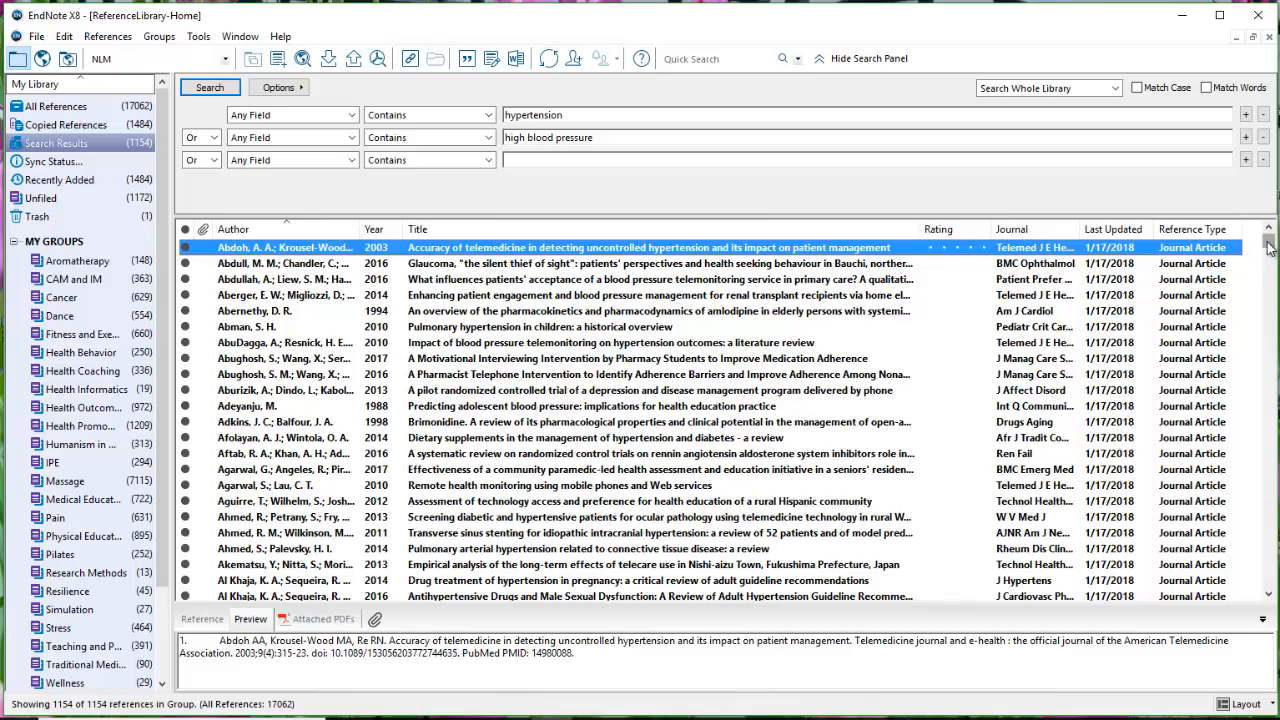
{"action": "left_click_drag", "start_coordinate": [1268, 248], "coordinate": [1270, 582]}
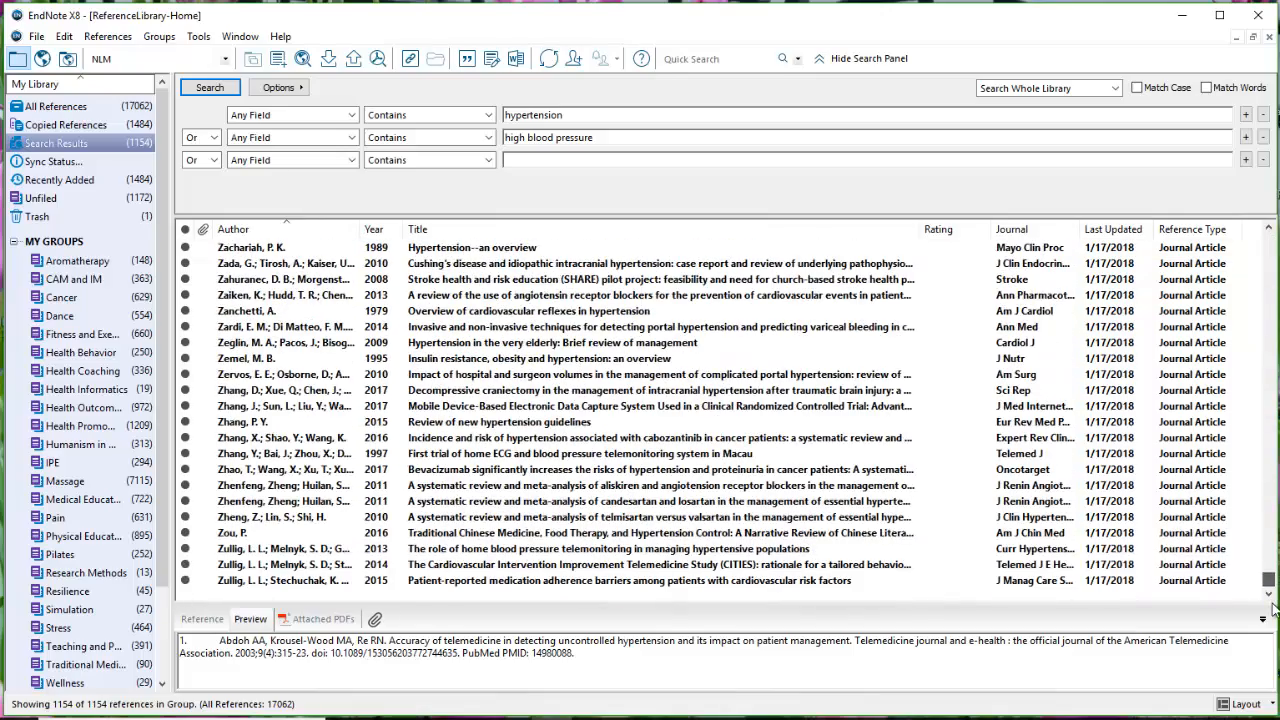
{"action": "left_click", "coordinate": [806, 581], "text": "shift"}
{"action": "right_click", "coordinate": [573, 312]}
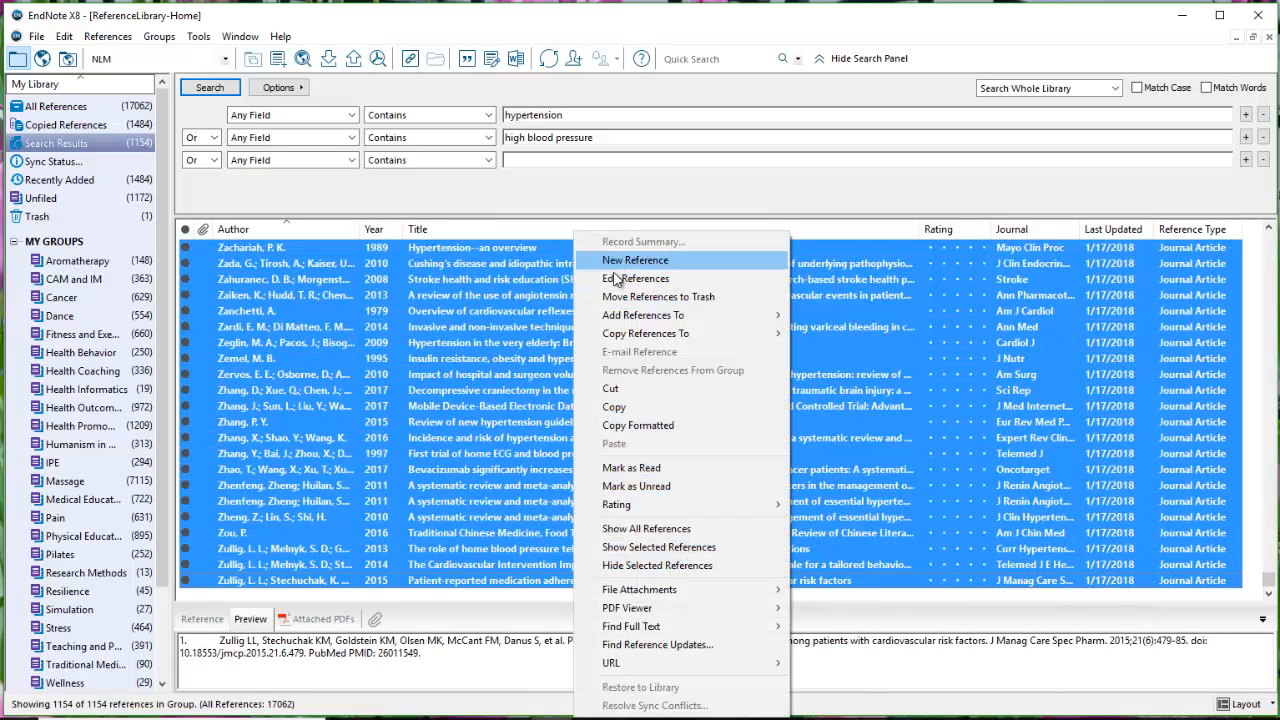
{"action": "mouse_move", "coordinate": [620, 318]}
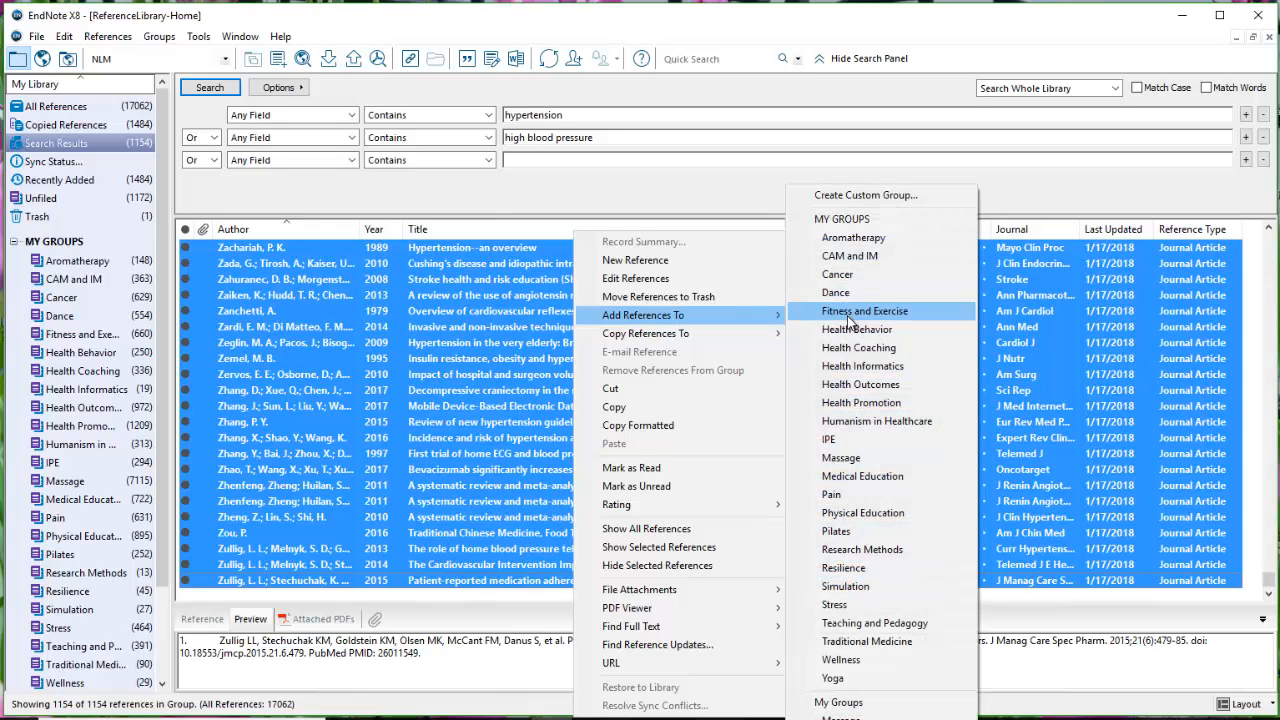
{"action": "left_click", "coordinate": [853, 386]}
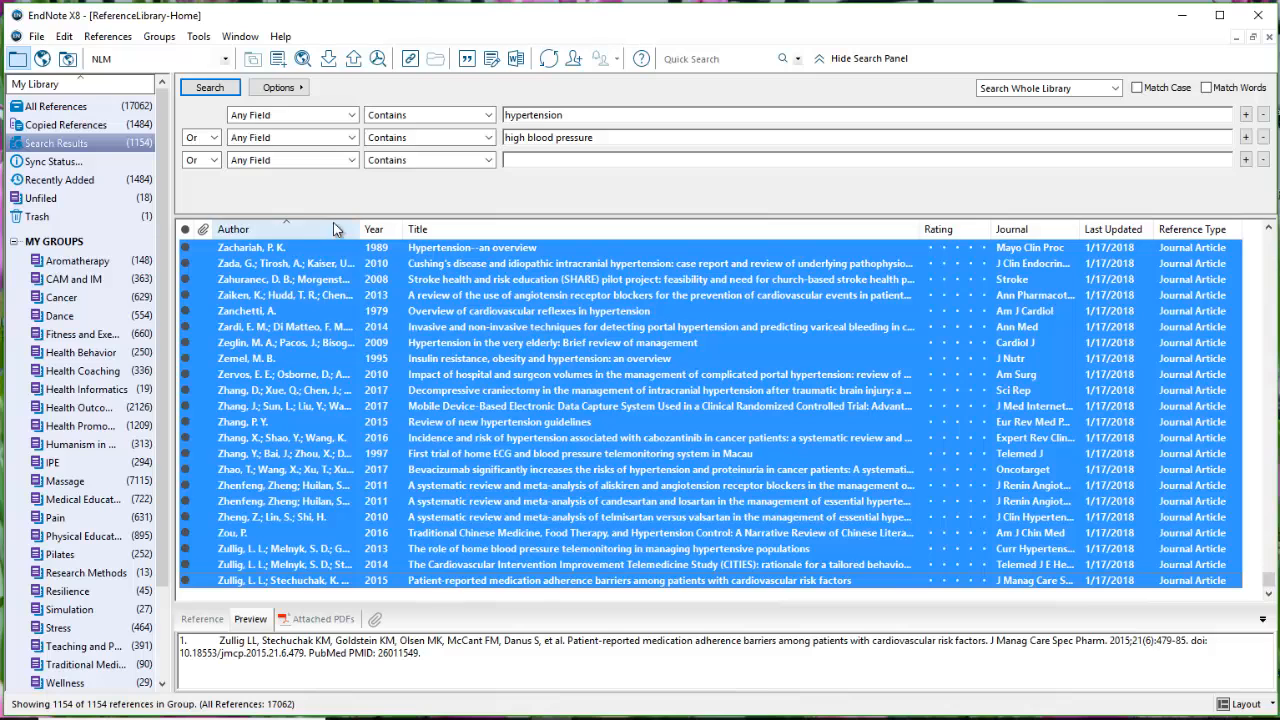
- Clear the second search condition and search the remaining unfiled references for Any Field containing "education"
{"action": "left_click", "coordinate": [83, 204]}
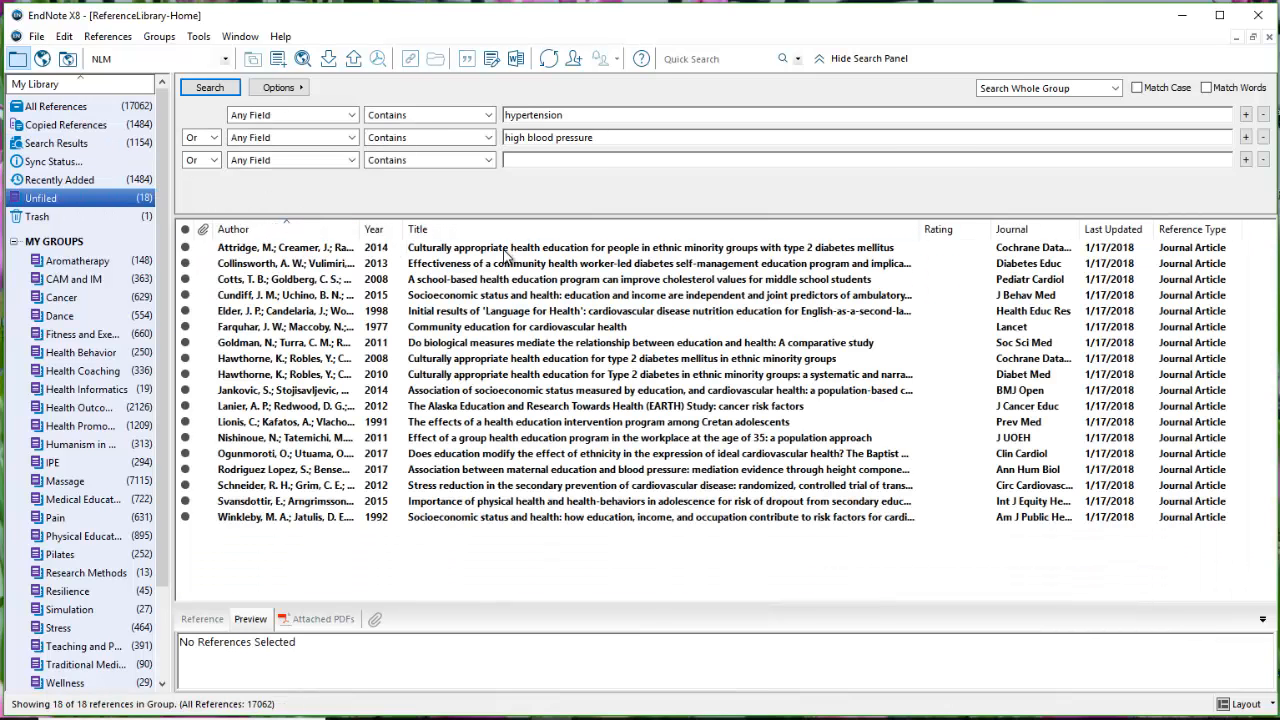
{"action": "left_click", "coordinate": [506, 250]}
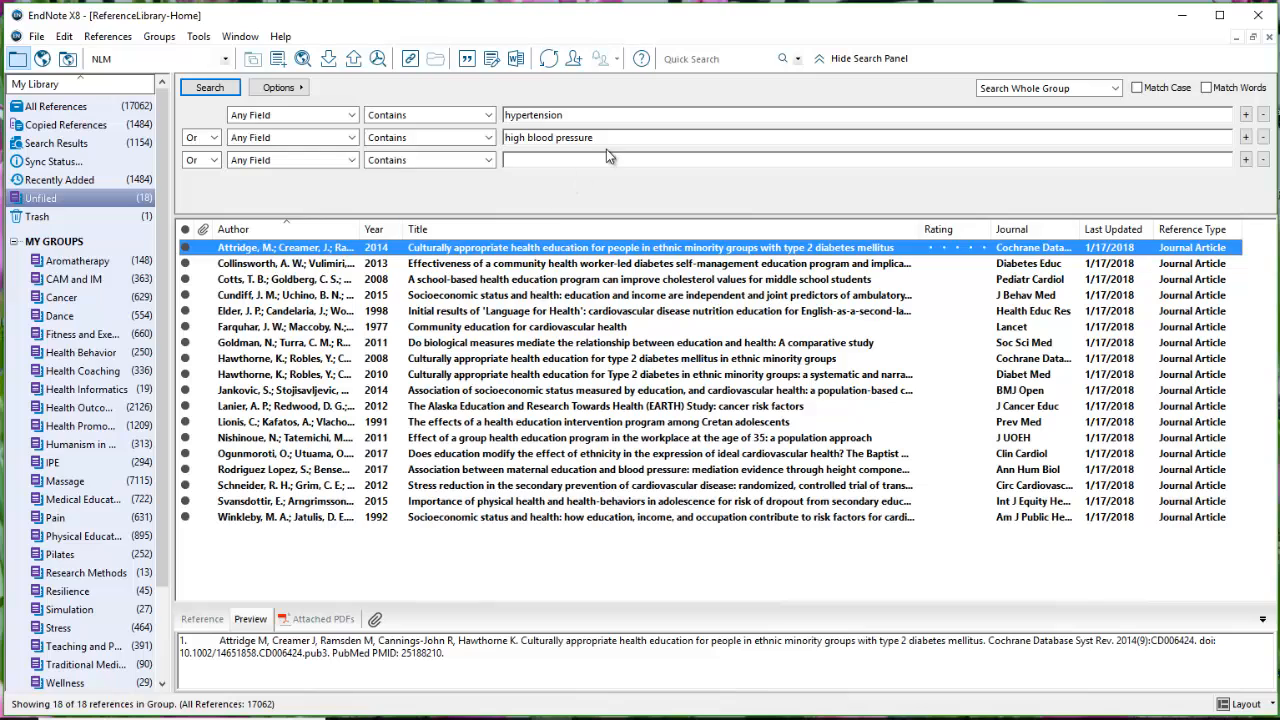
{"action": "left_click_drag", "start_coordinate": [598, 137], "coordinate": [444, 140]}
{"action": "key", "text": "BackSpace"}
{"action": "left_click_drag", "start_coordinate": [600, 114], "coordinate": [476, 118]}
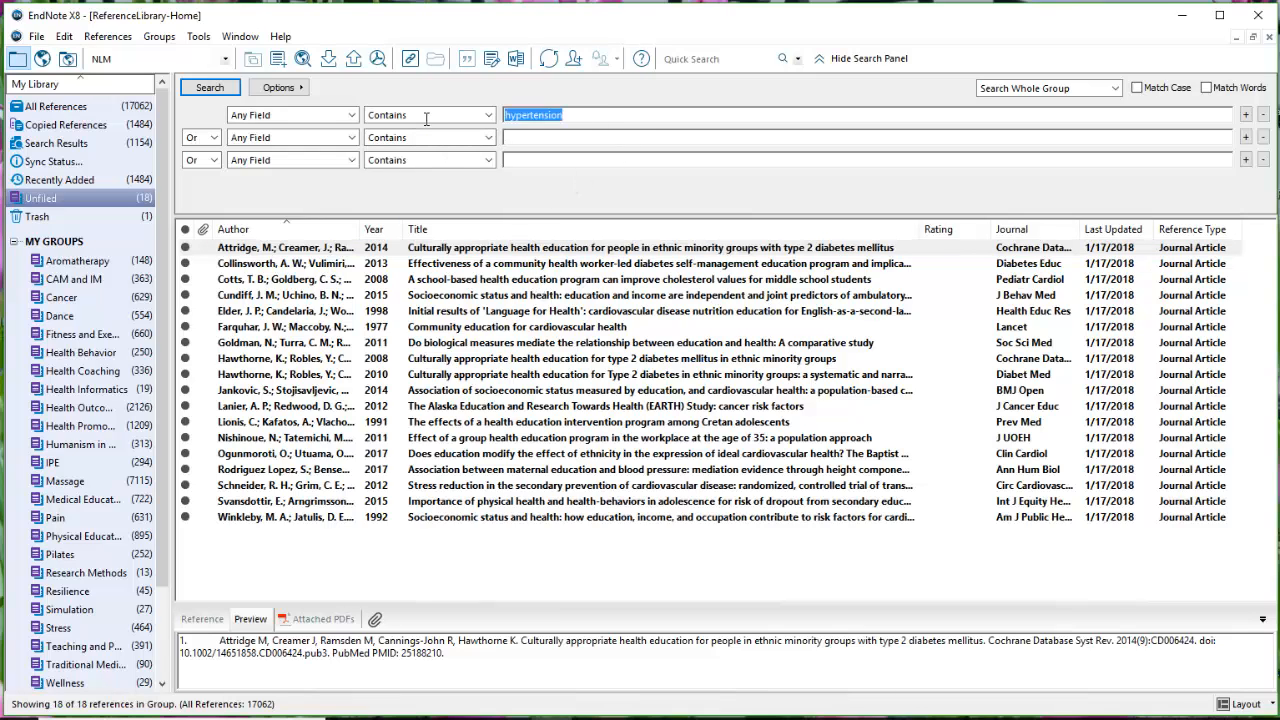
{"action": "key", "text": "BackSpace"}
{"action": "type", "text": "education"}
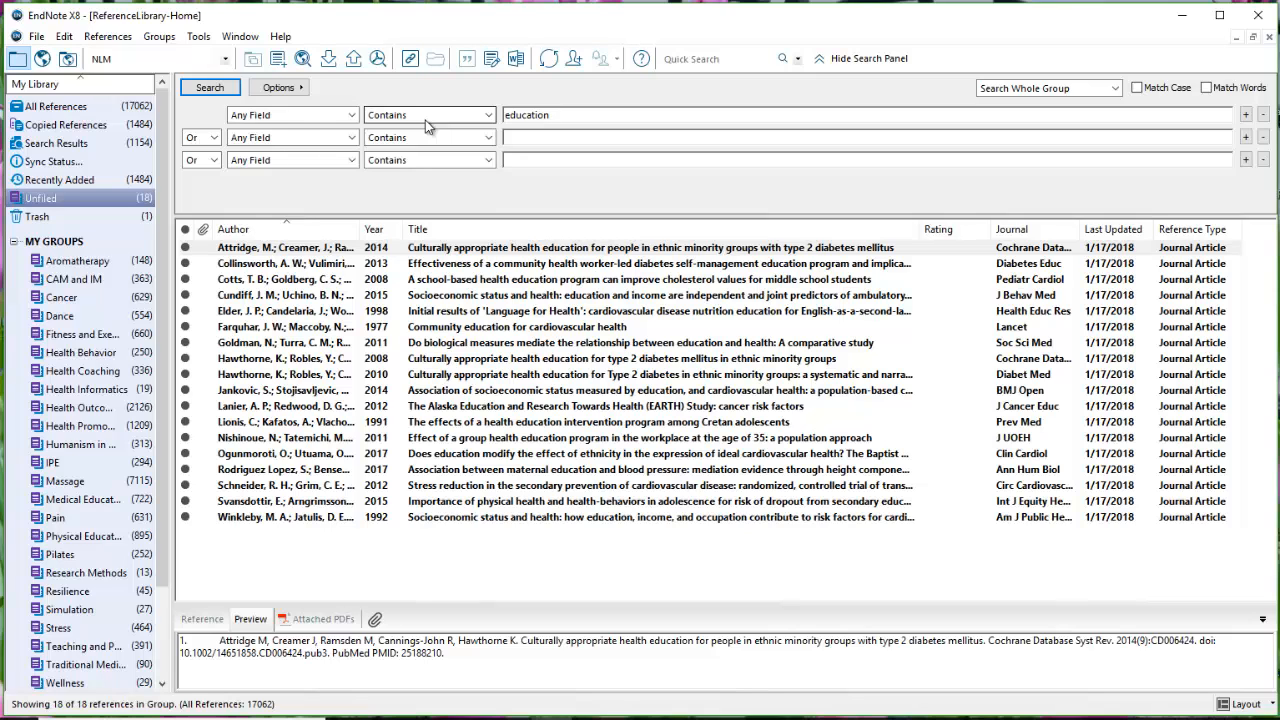
{"action": "key", "text": "Return"}
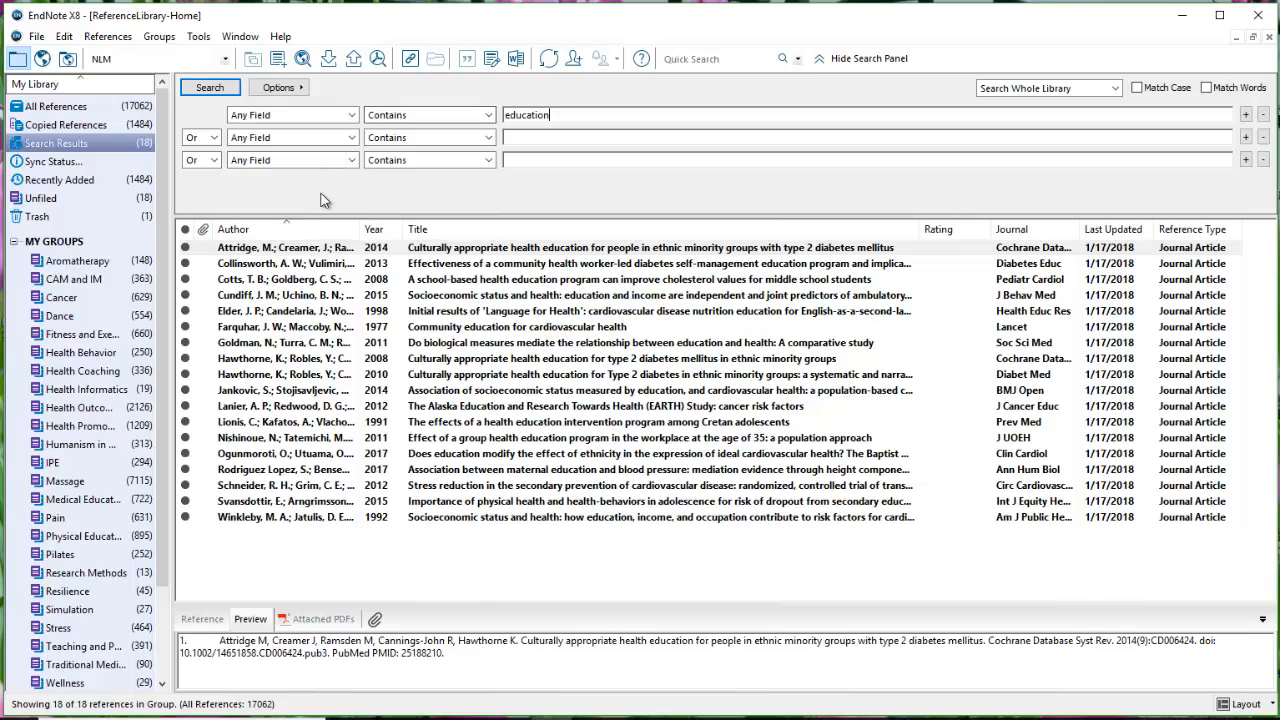
- Select all references in the education search results and add them to a new custom group in MY GROUPS
{"action": "left_click", "coordinate": [356, 250]}
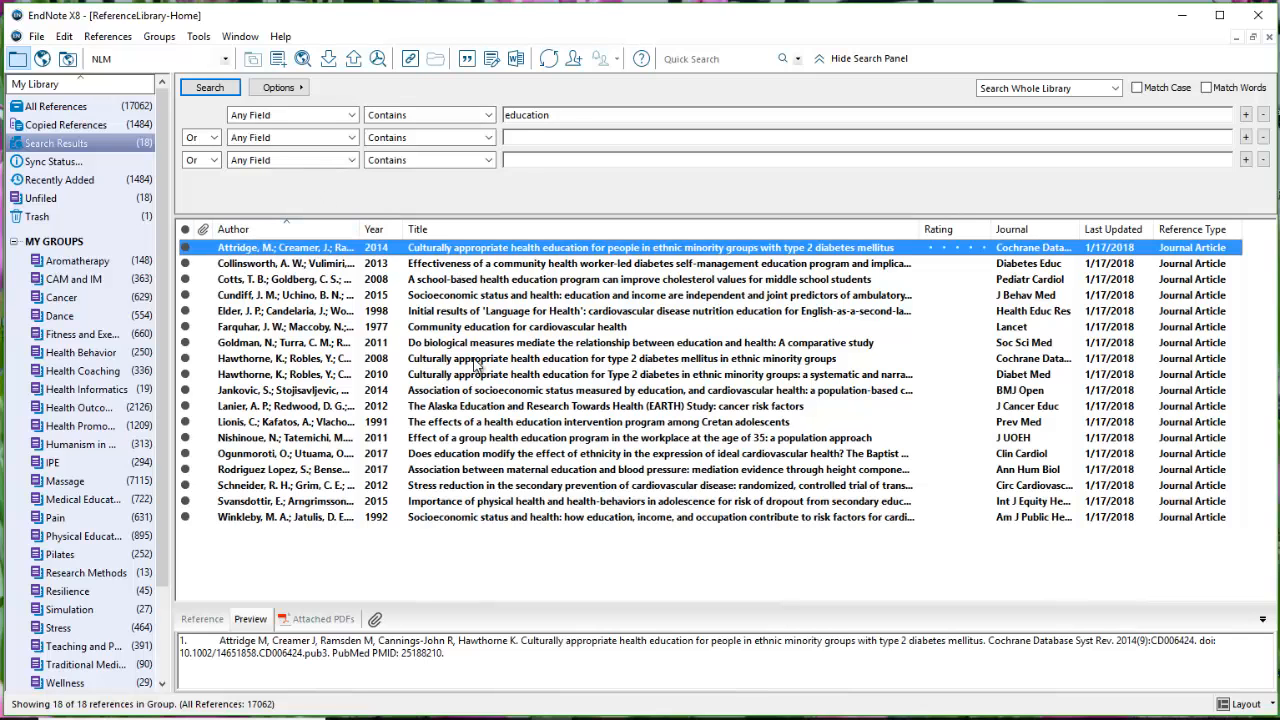
{"action": "left_click", "coordinate": [505, 517], "text": "shift"}
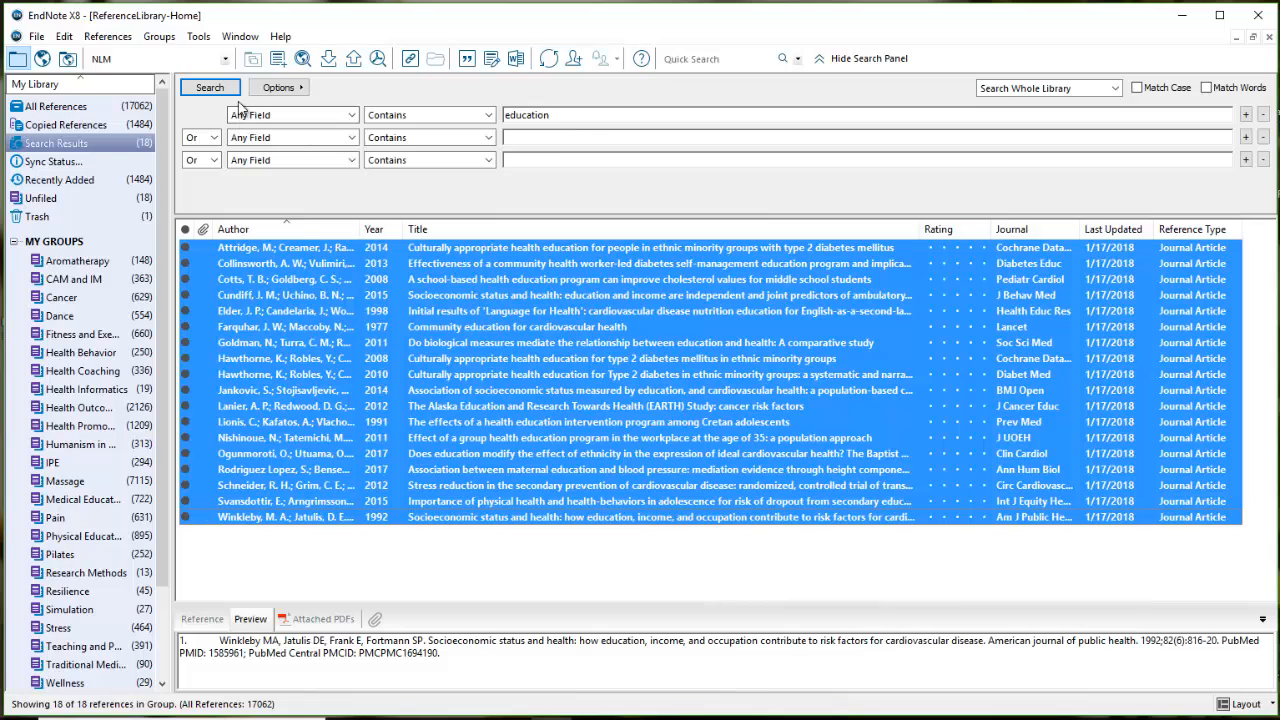
{"action": "right_click", "coordinate": [442, 317]}
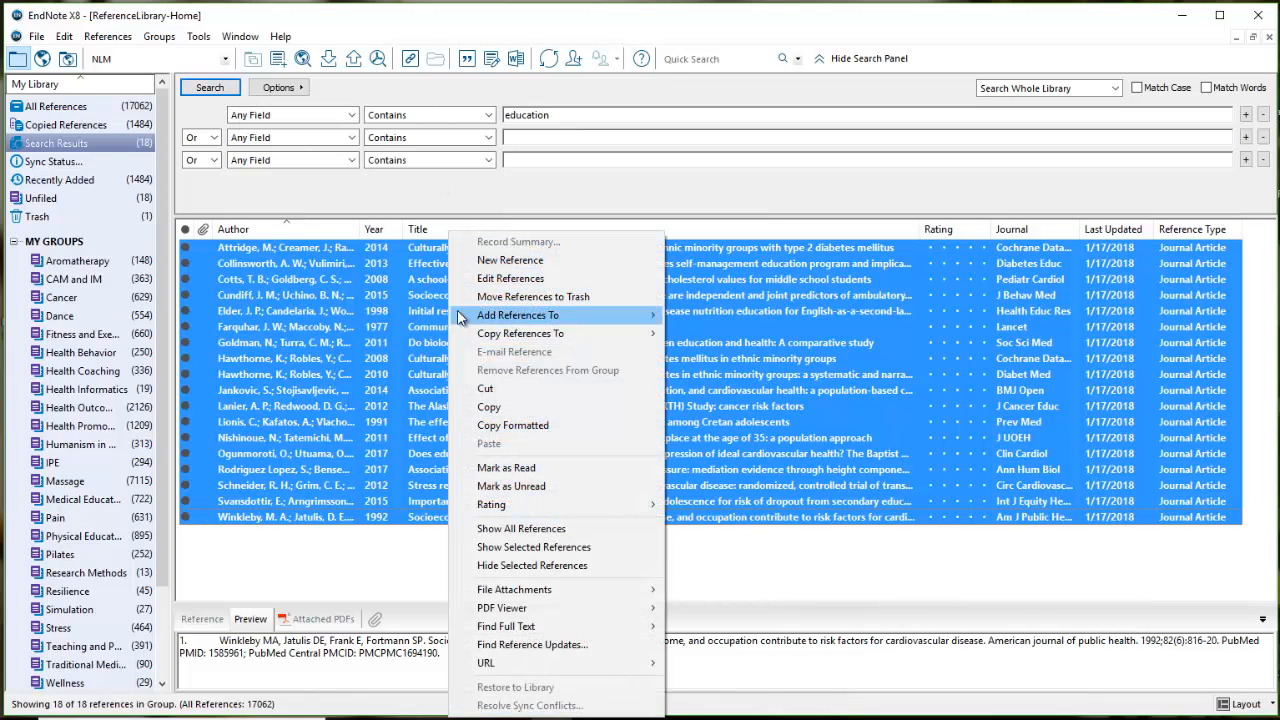
{"action": "mouse_move", "coordinate": [545, 315]}
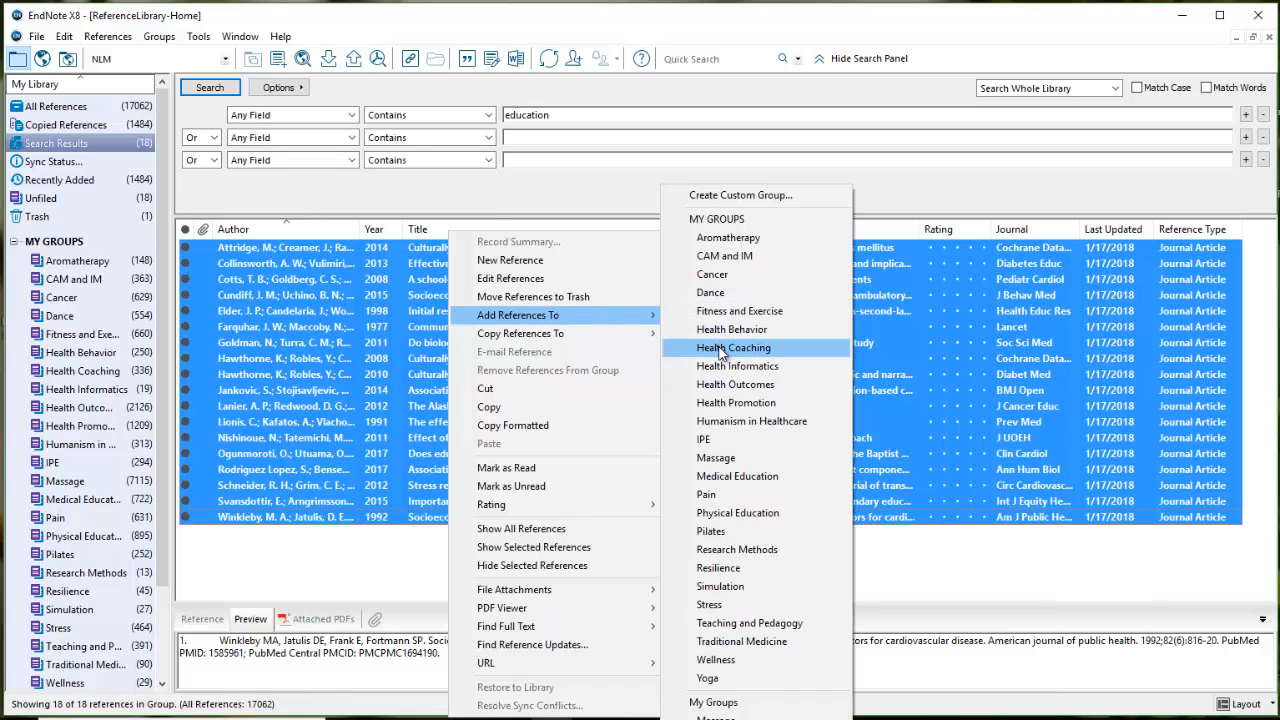
{"action": "left_click", "coordinate": [735, 196]}
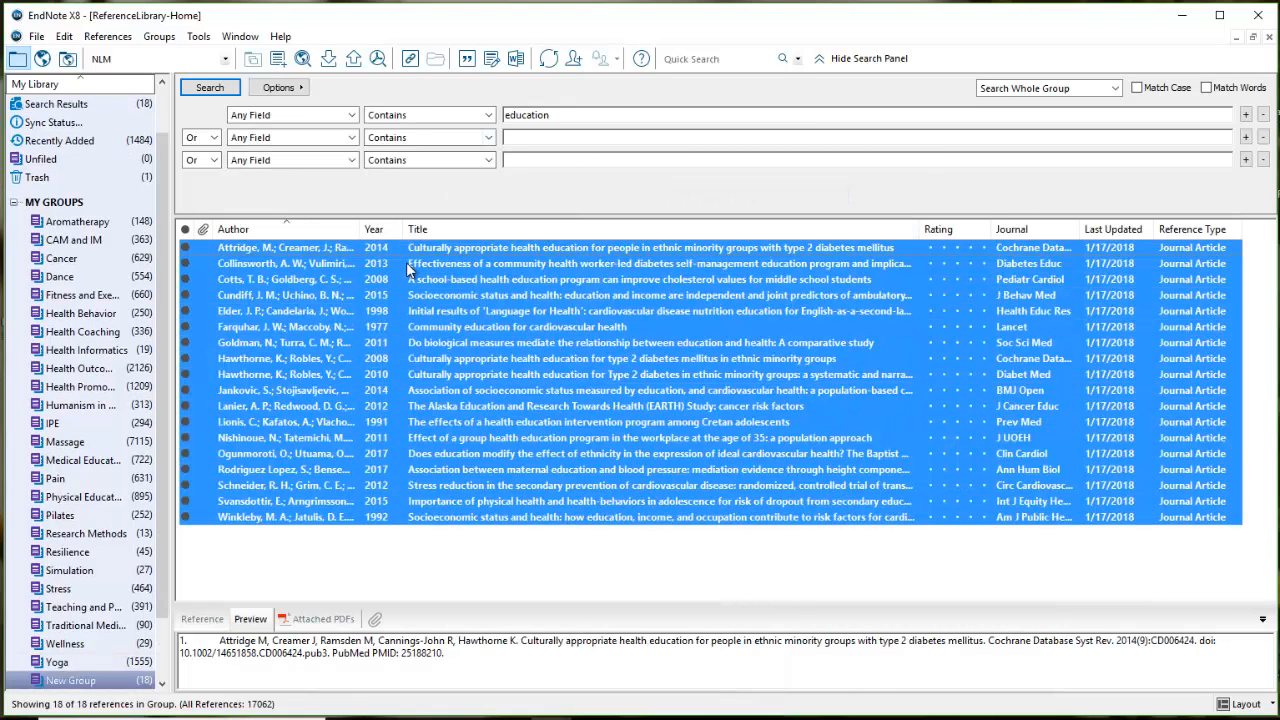
{"action": "right_click", "coordinate": [404, 301]}
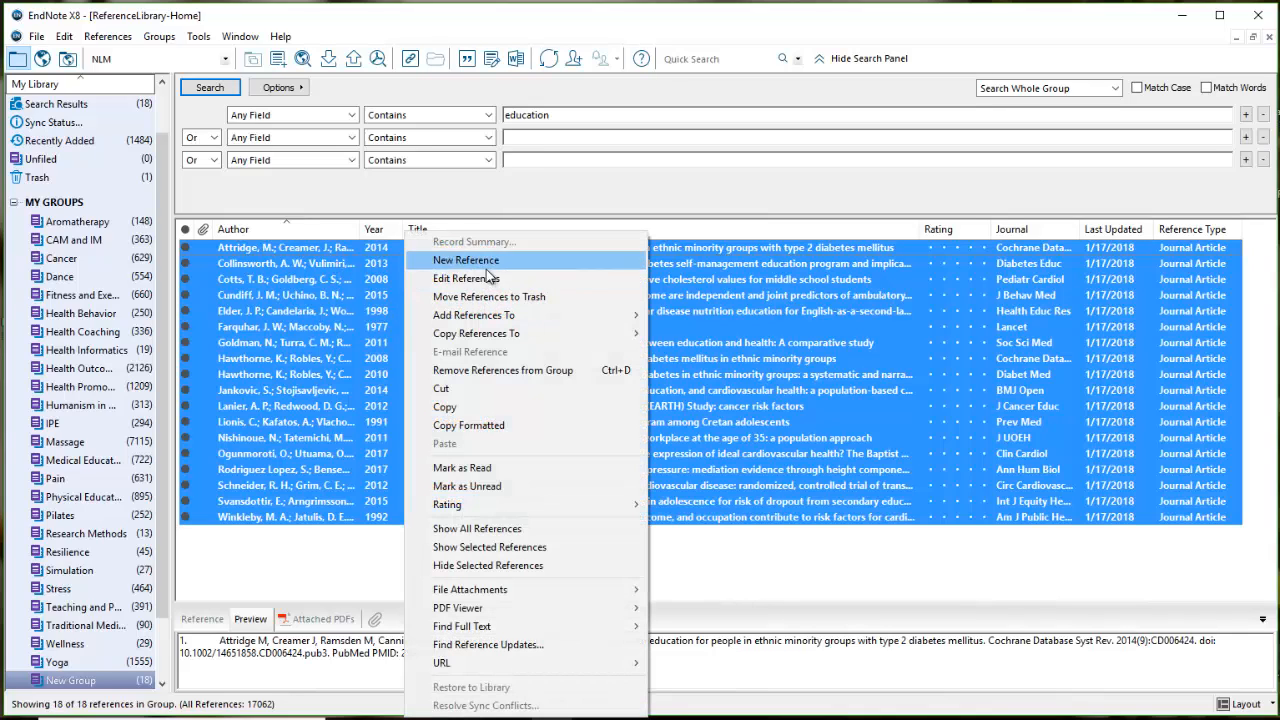
{"action": "mouse_move", "coordinate": [495, 337]}
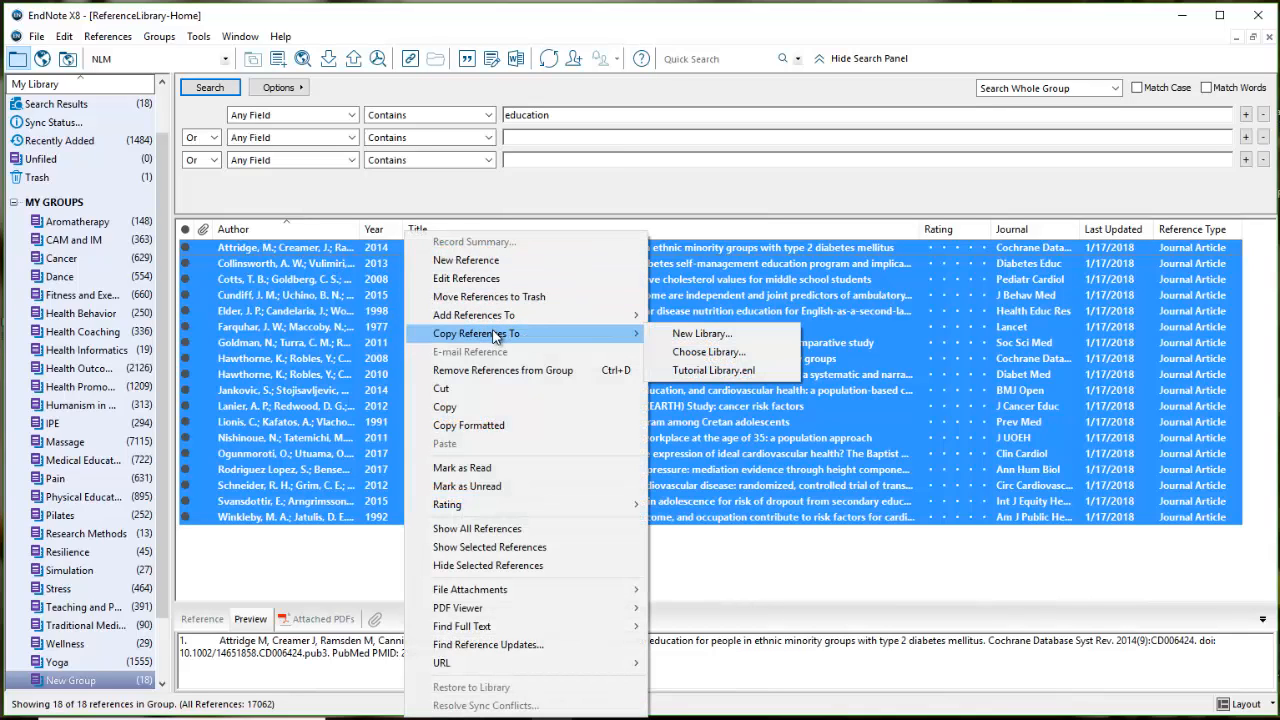
{"action": "left_click", "coordinate": [162, 326]}
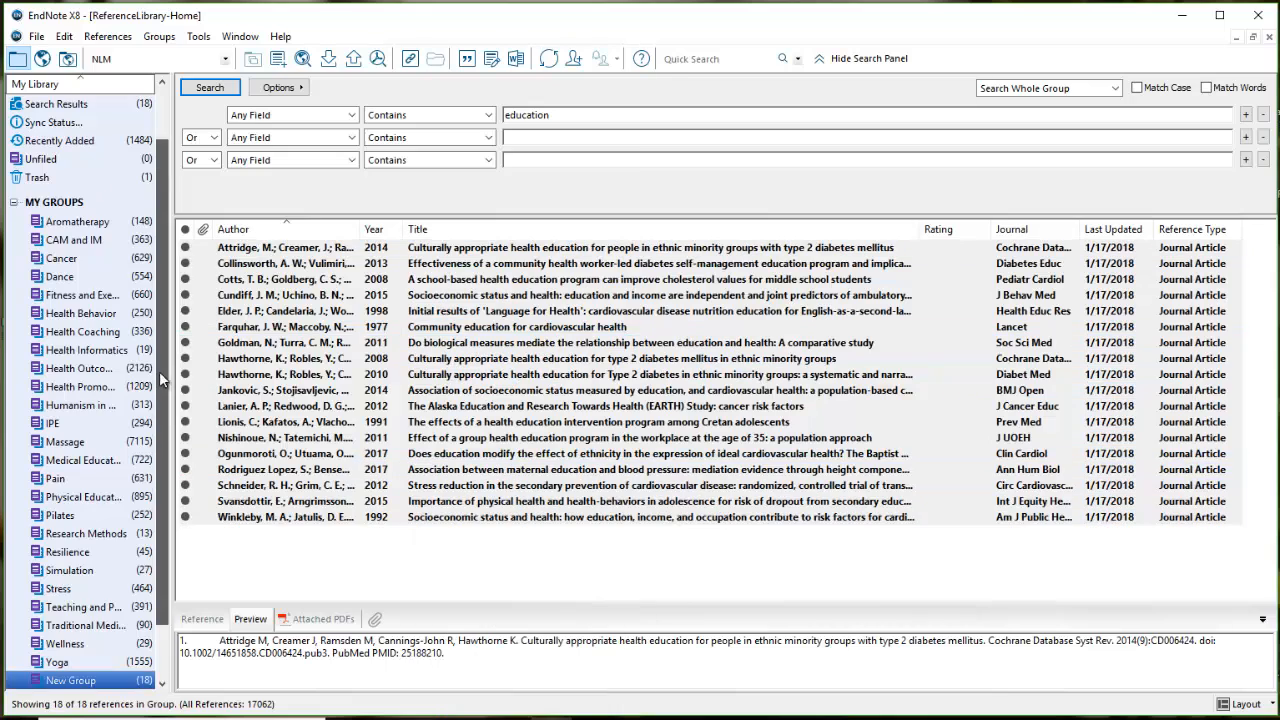
- Rename the newly created custom group to Health Education
{"action": "left_click_drag", "start_coordinate": [159, 371], "coordinate": [159, 430]}
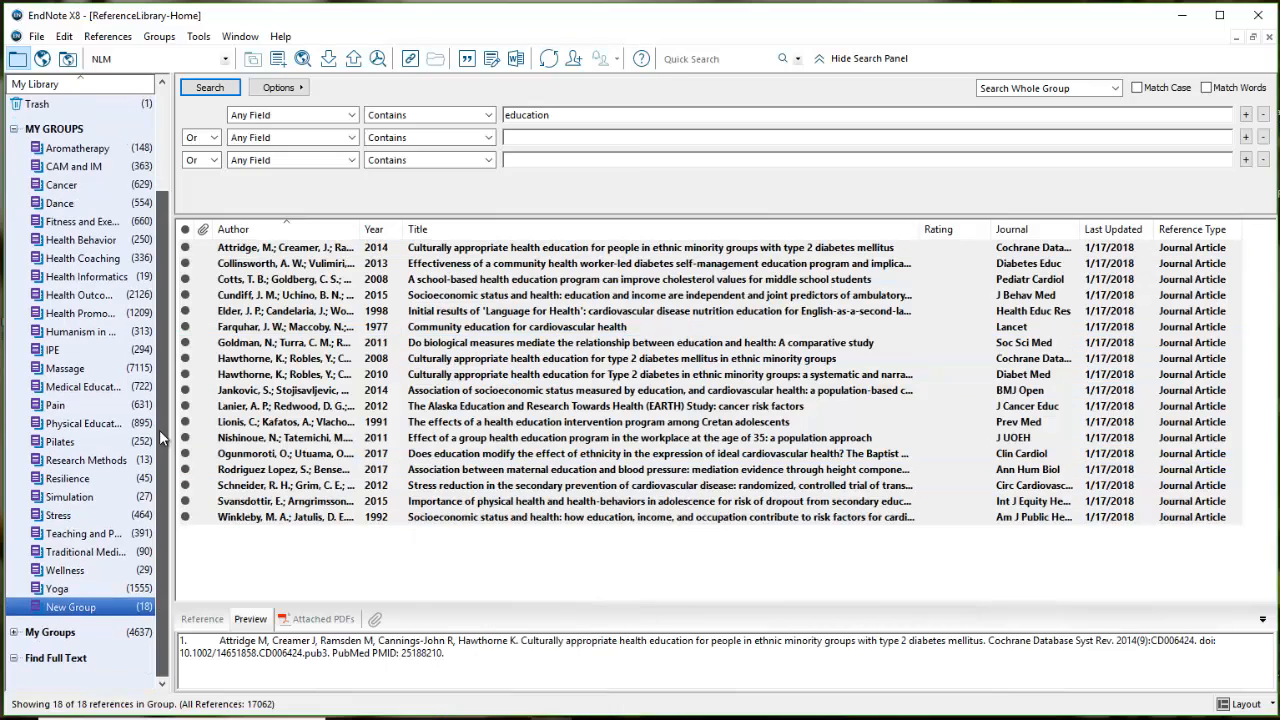
{"action": "right_click", "coordinate": [68, 610]}
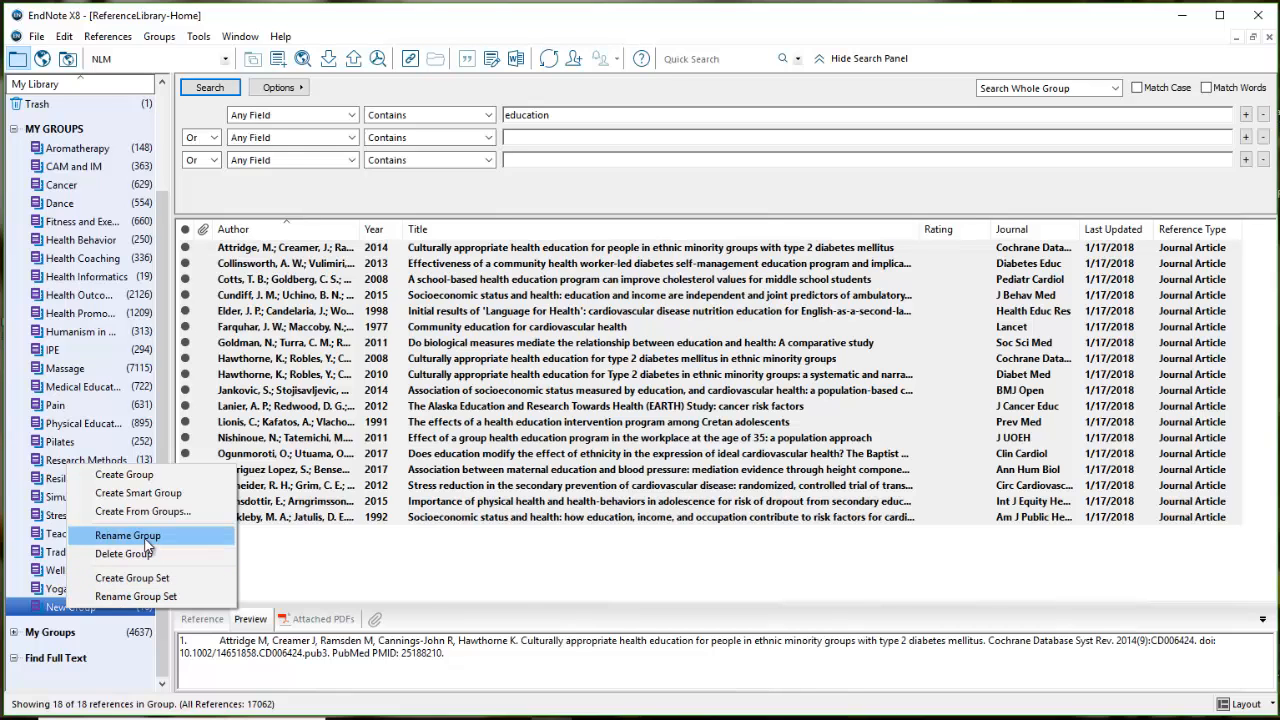
{"action": "left_click", "coordinate": [127, 535]}
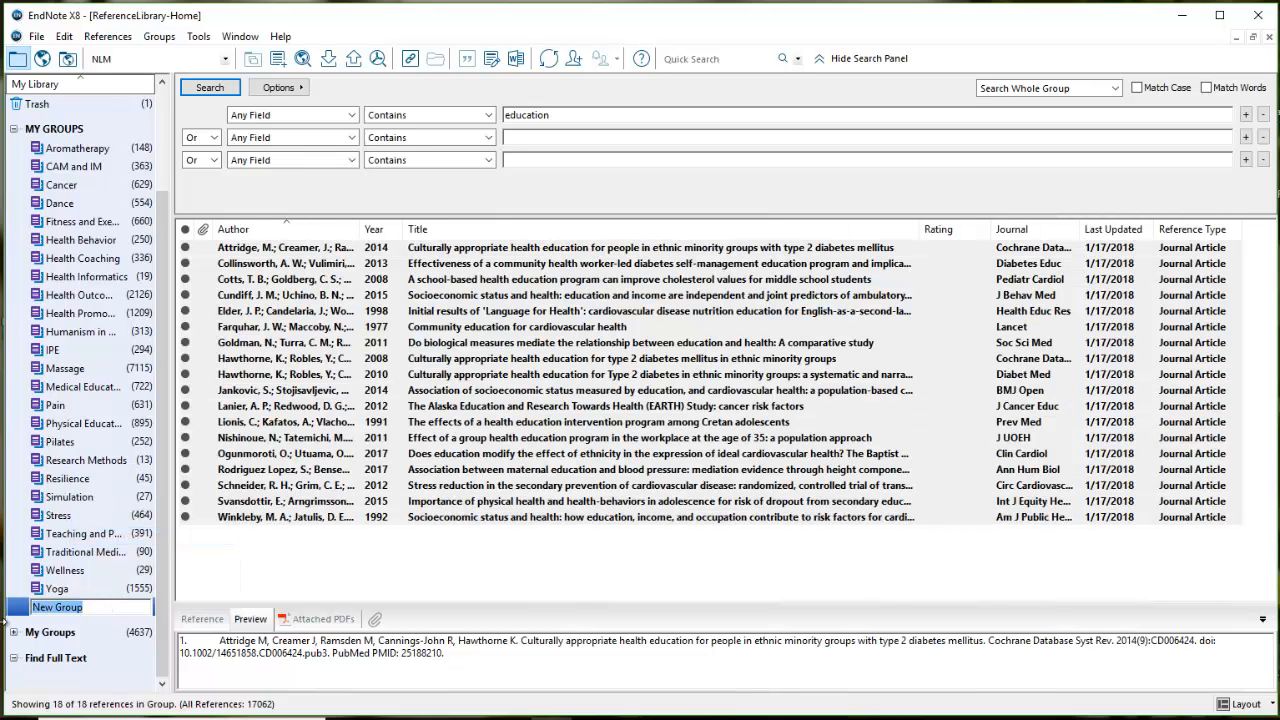
{"action": "type", "text": "Health Education"}
{"action": "key", "text": "Return"}
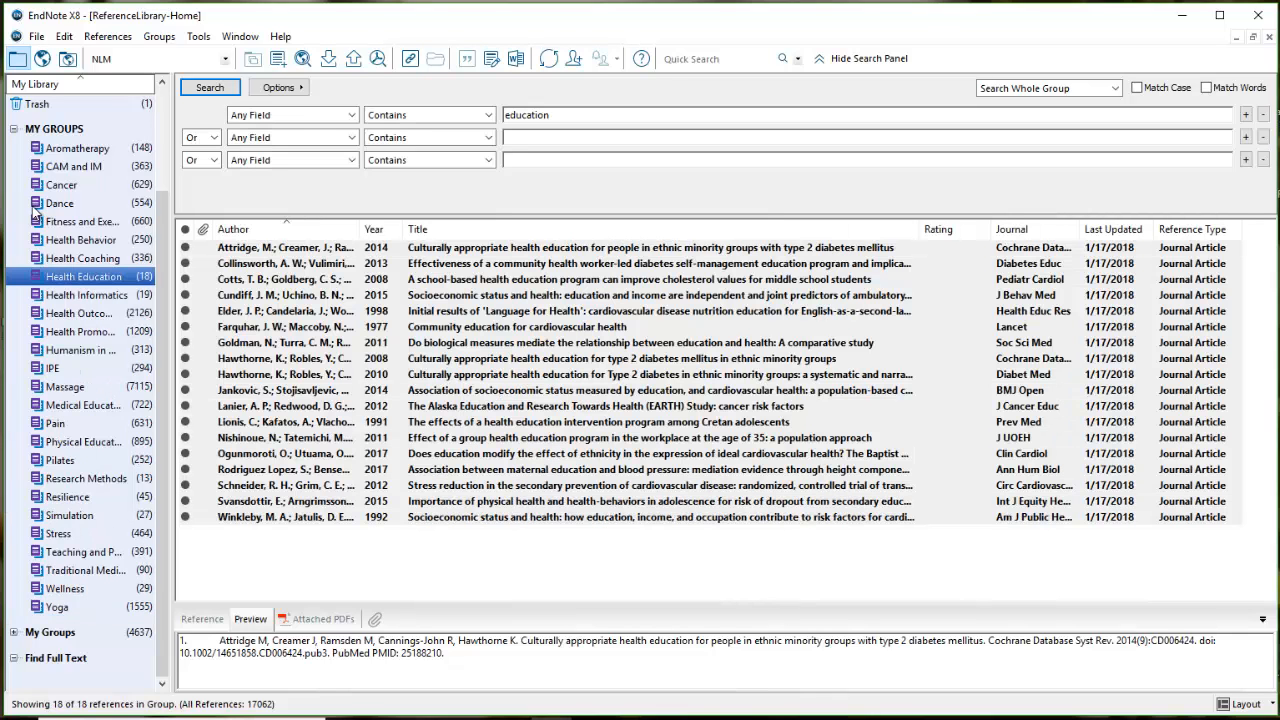
- Display all references in the library, clear the remaining search term, and run Find Duplicates
{"action": "left_click", "coordinate": [160, 113]}
{"action": "left_click", "coordinate": [100, 109]}
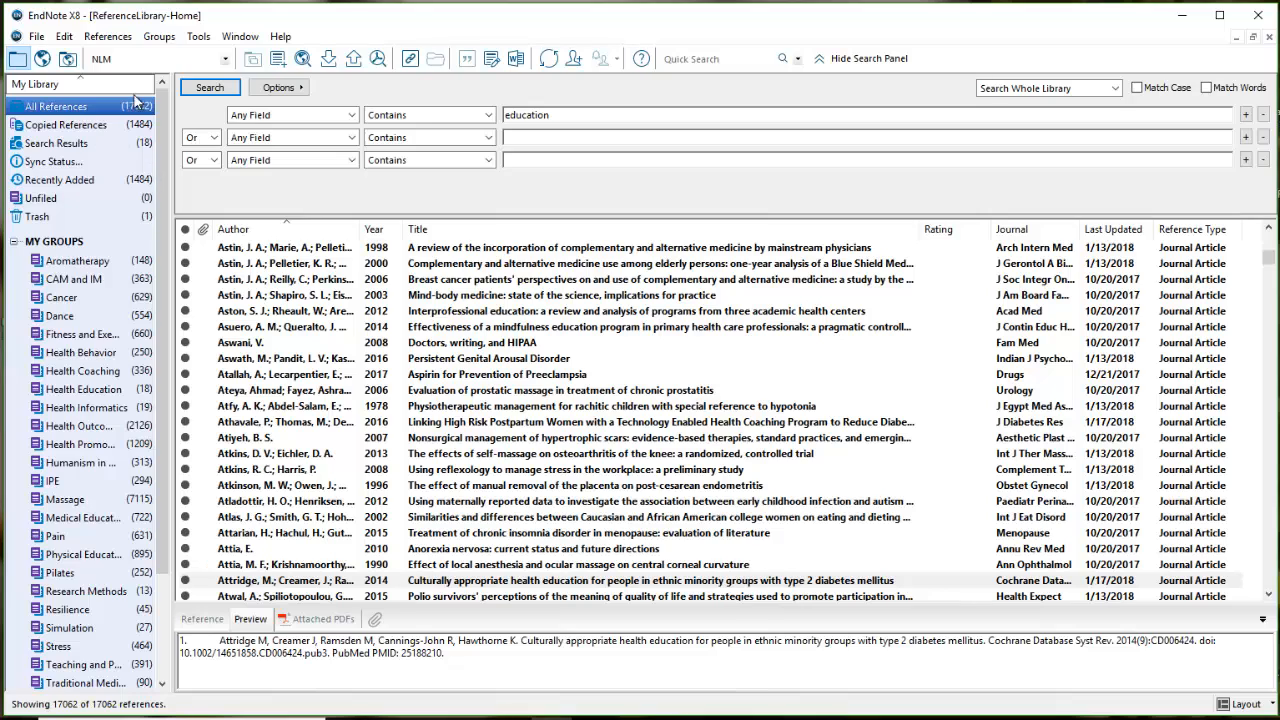
{"action": "double_click", "coordinate": [574, 118]}
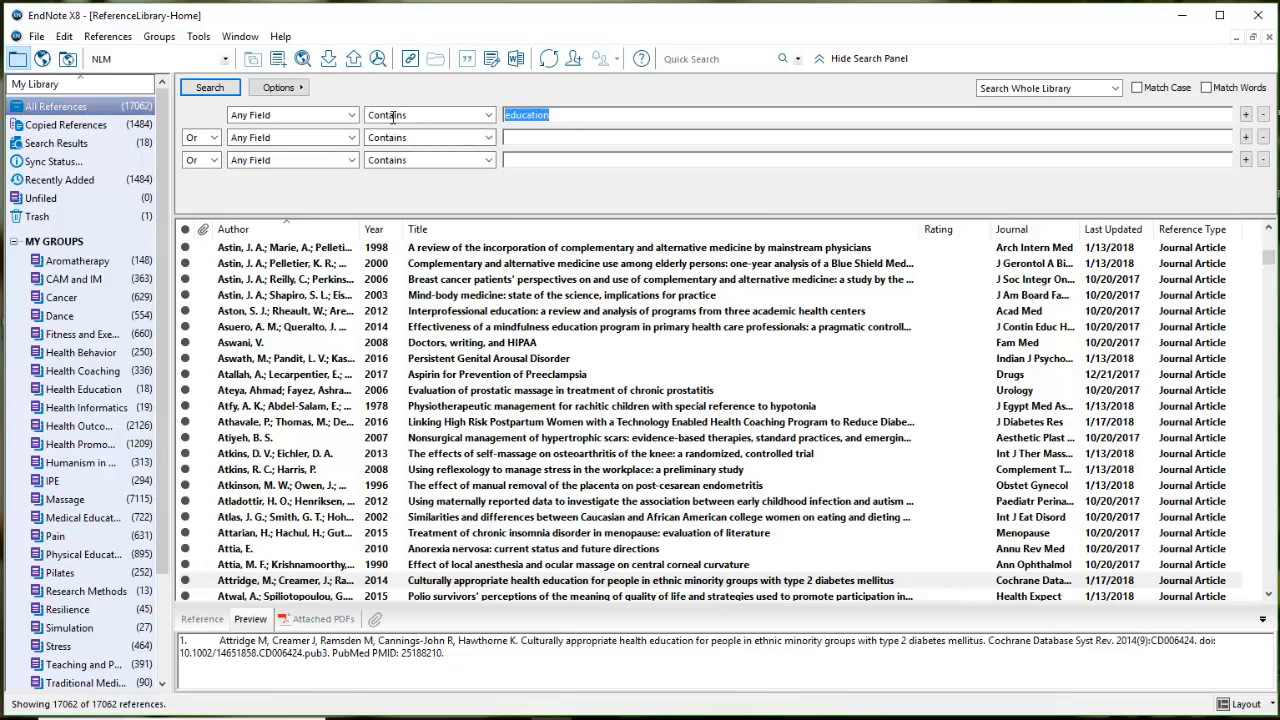
{"action": "key", "text": "Delete"}
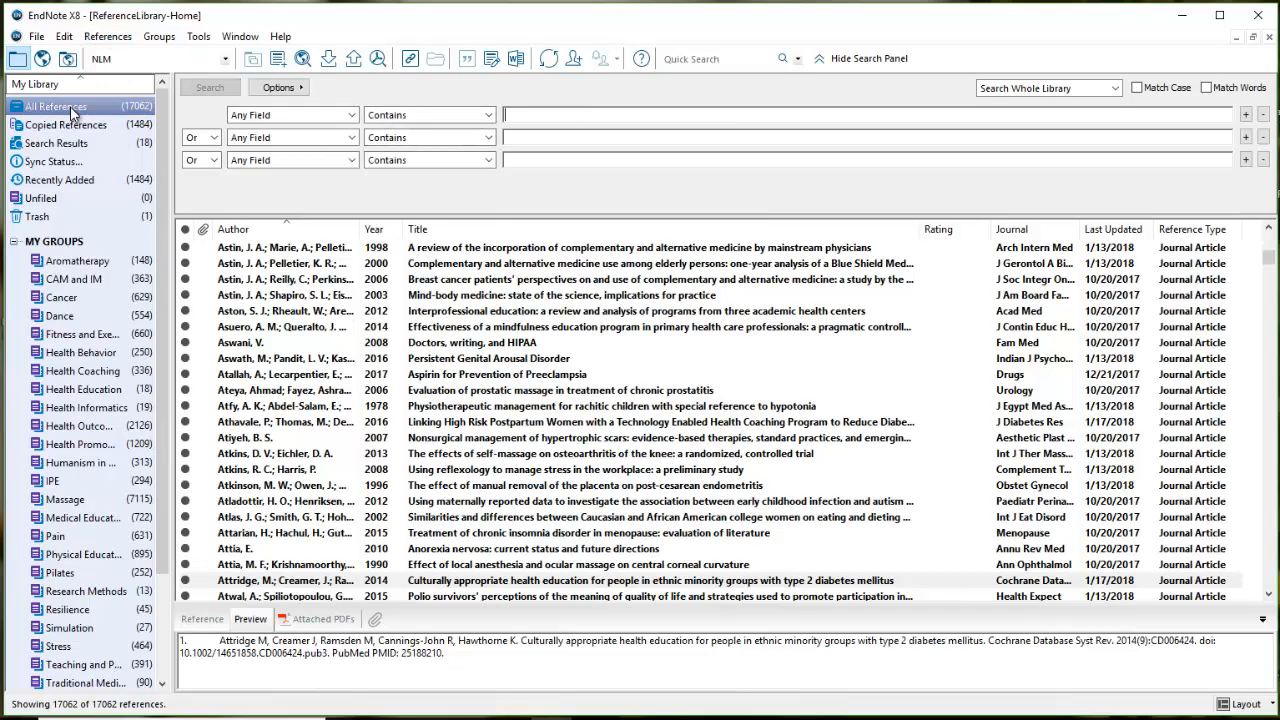
{"action": "left_click", "coordinate": [108, 36]}
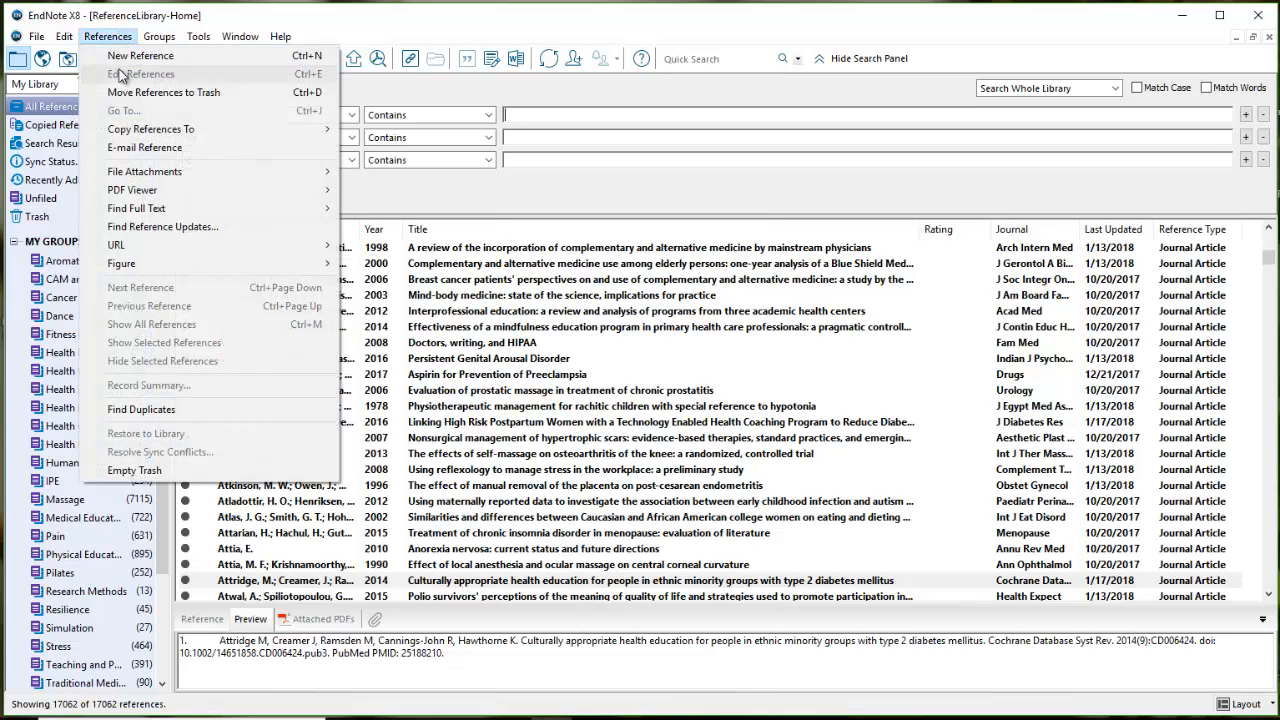
{"action": "left_click", "coordinate": [141, 409]}
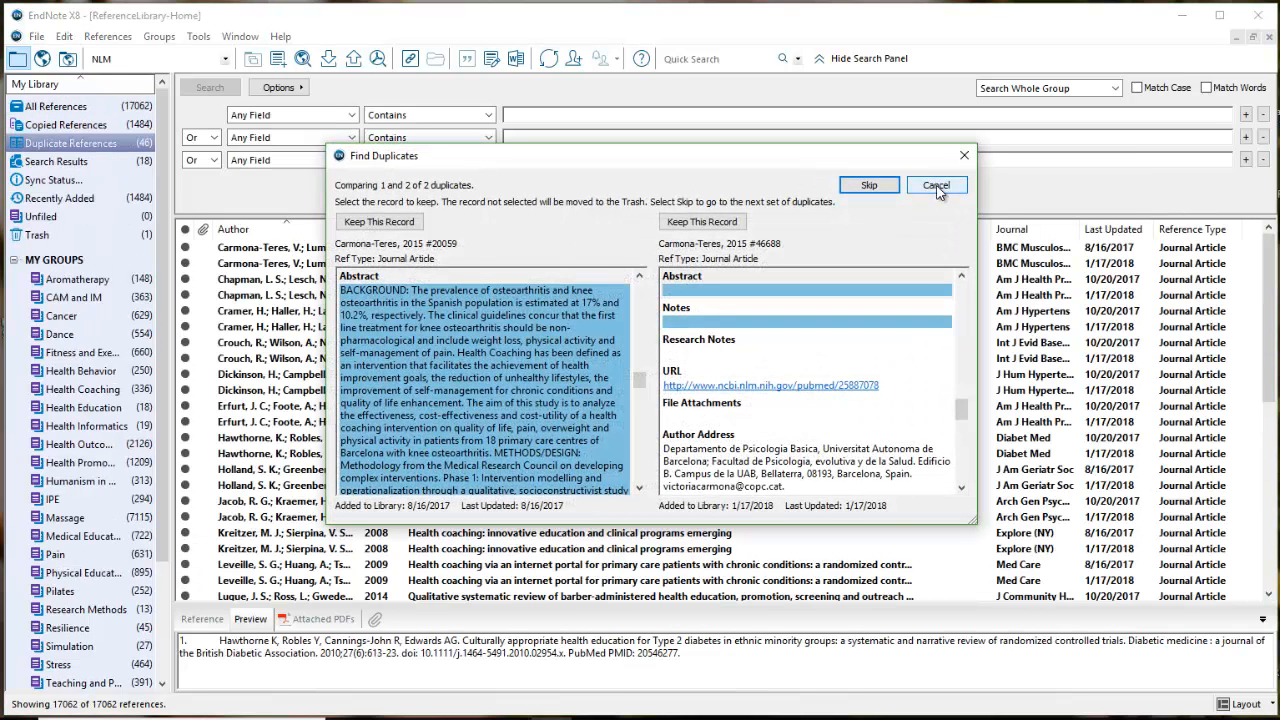
- Close the side-by-side duplicate comparison and move the highlighted copies in Duplicate References to the Trash
{"action": "left_click", "coordinate": [964, 156]}
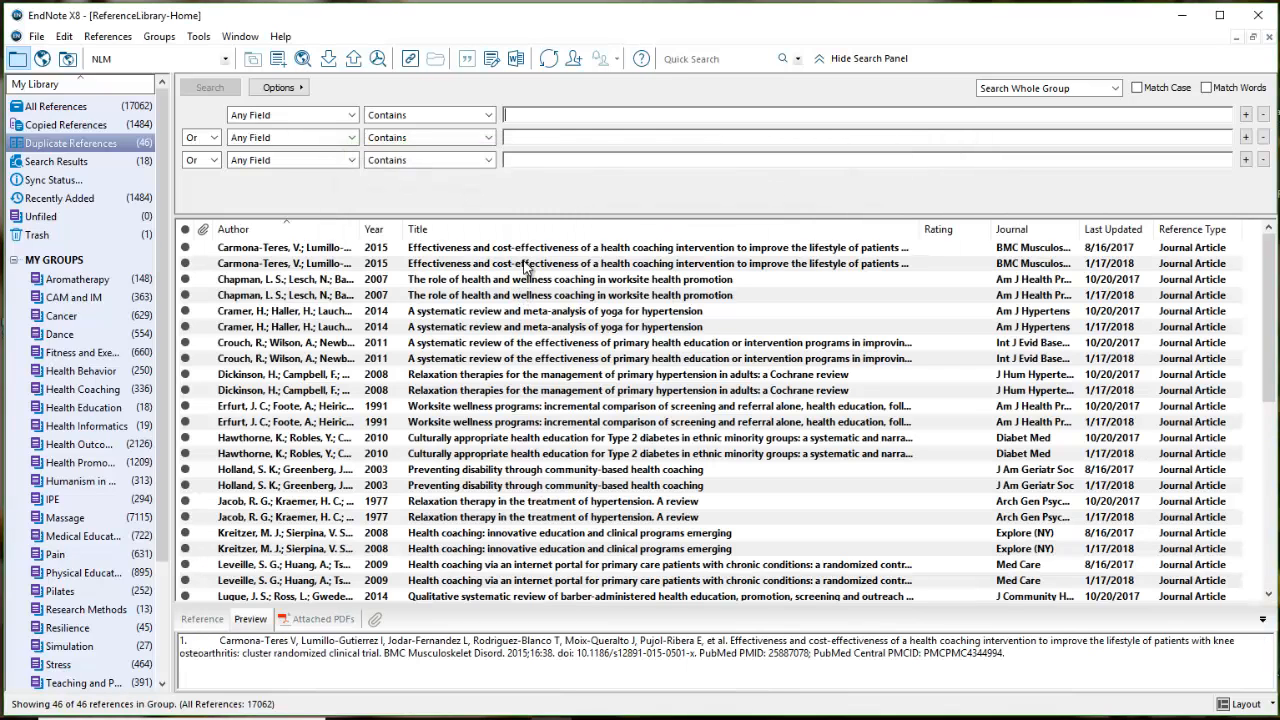
{"action": "right_click", "coordinate": [524, 265]}
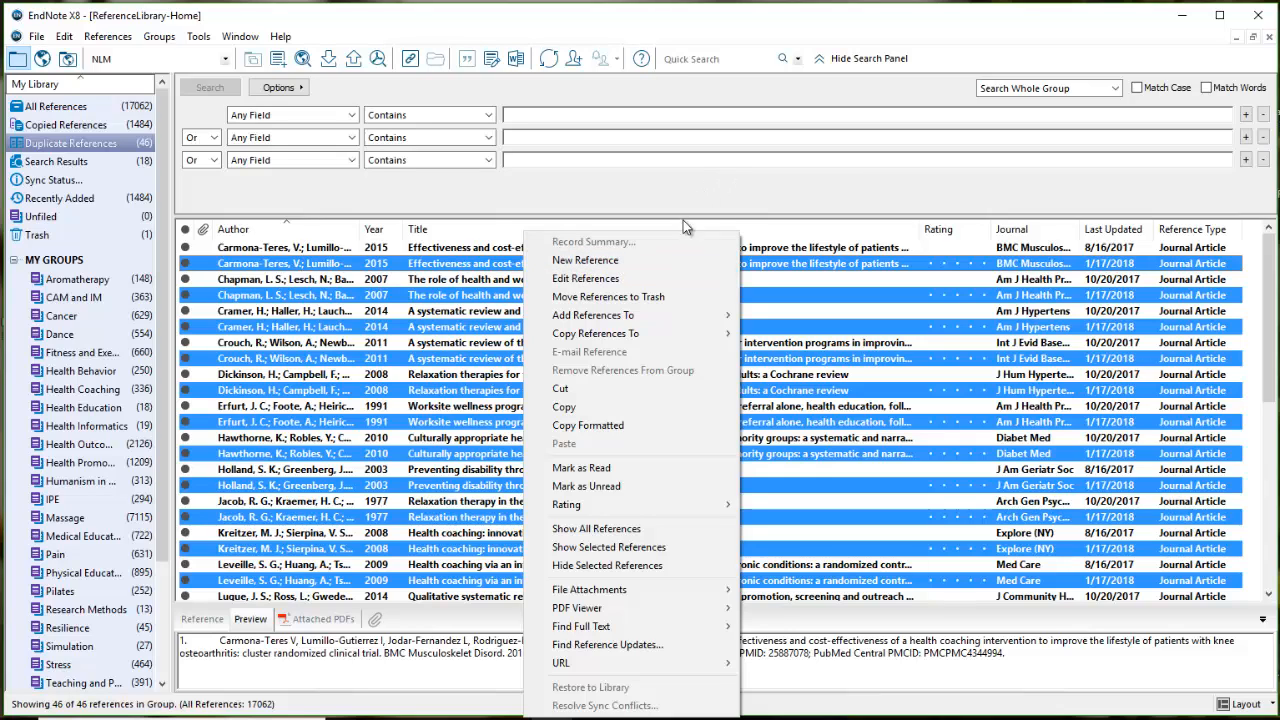
{"action": "left_click", "coordinate": [657, 299]}
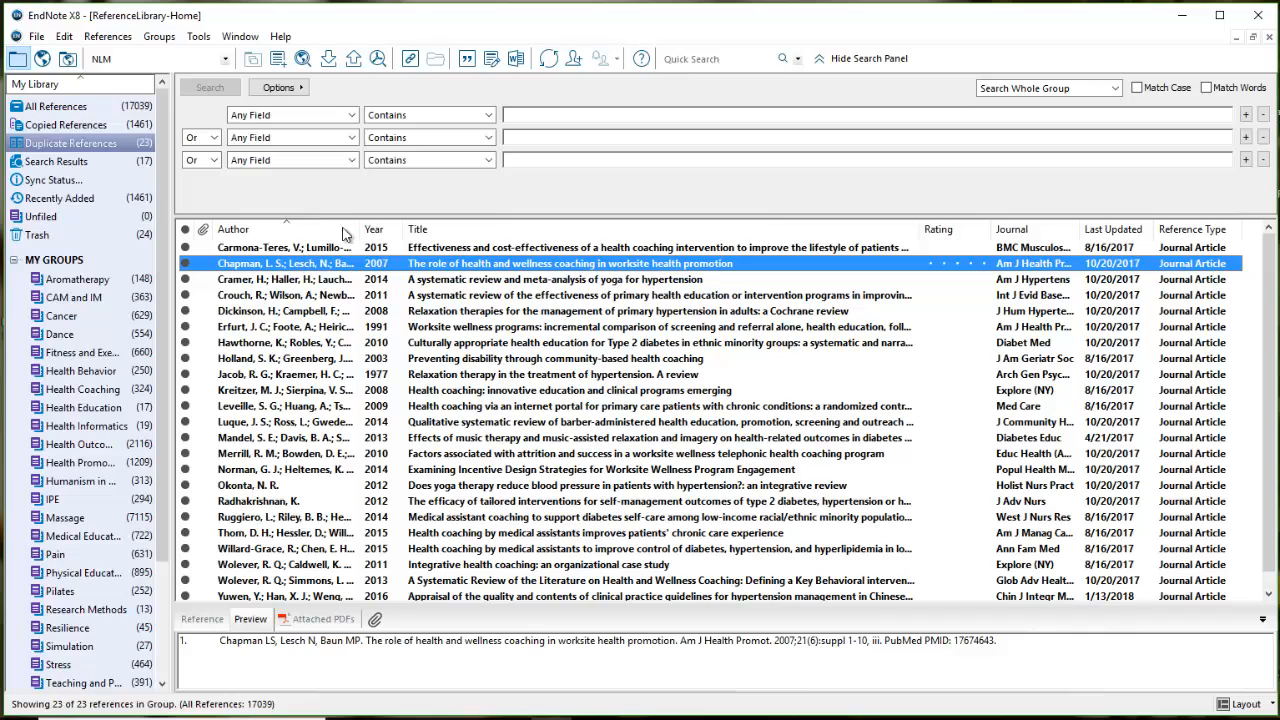
{"action": "scroll", "coordinate": [575, 398], "scroll_direction": "down", "scroll_amount": 1}
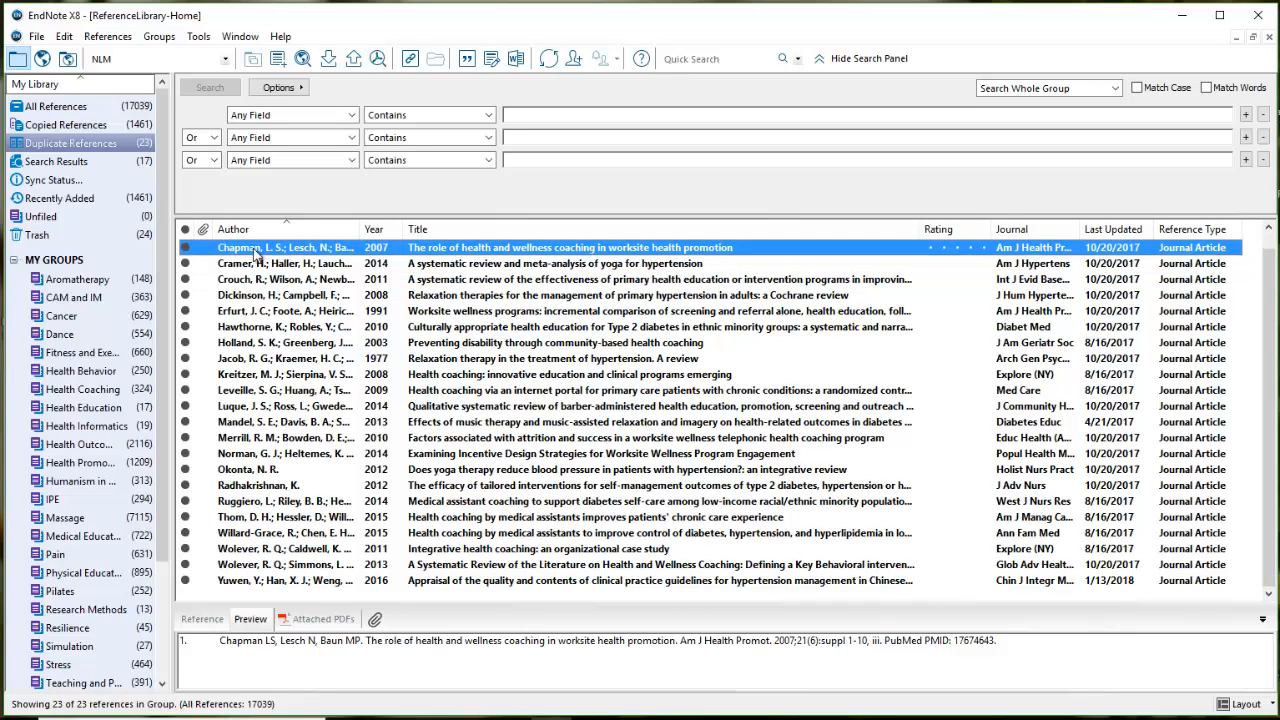
{"action": "left_click", "coordinate": [122, 146]}
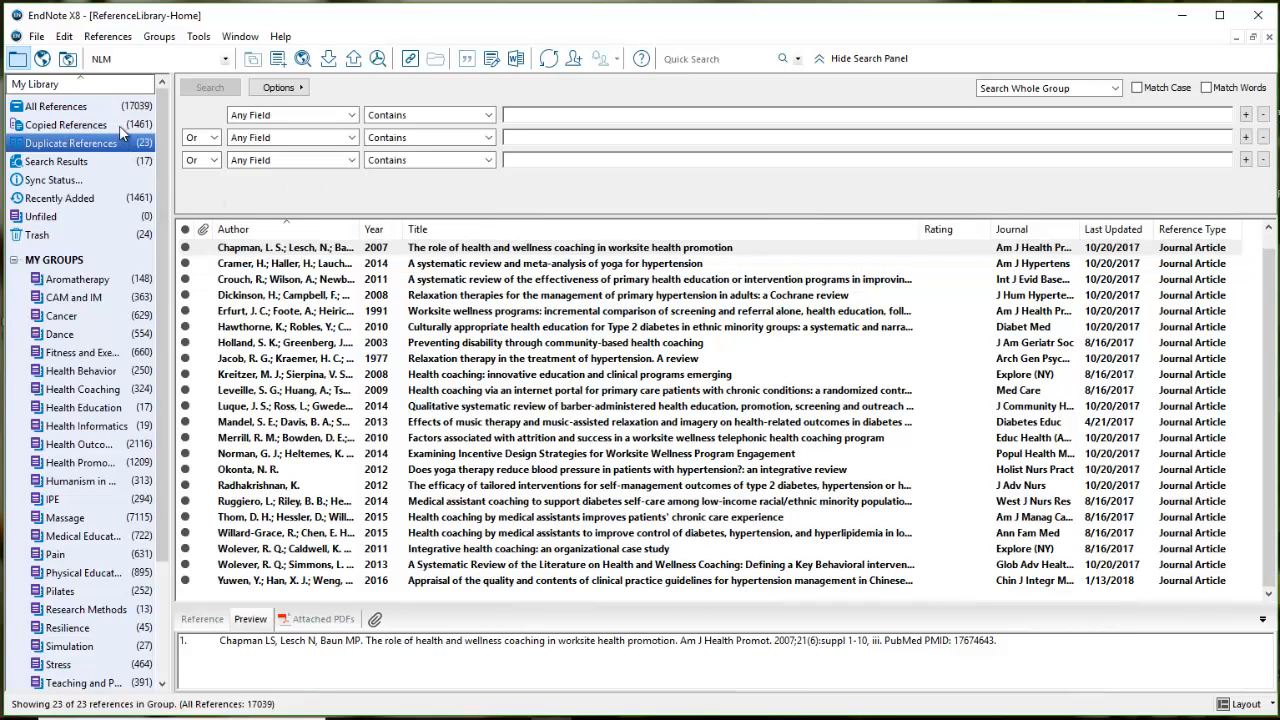
{"action": "left_click", "coordinate": [110, 110]}
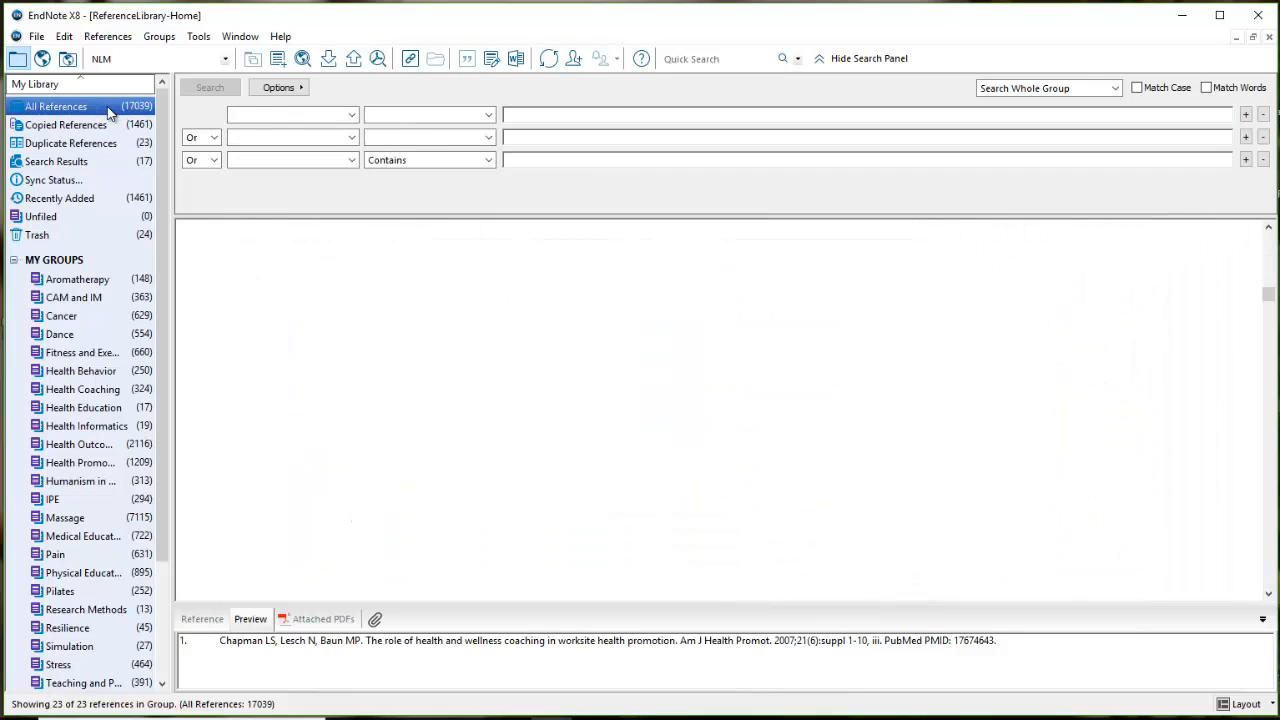
{"action": "left_click", "coordinate": [37, 37]}
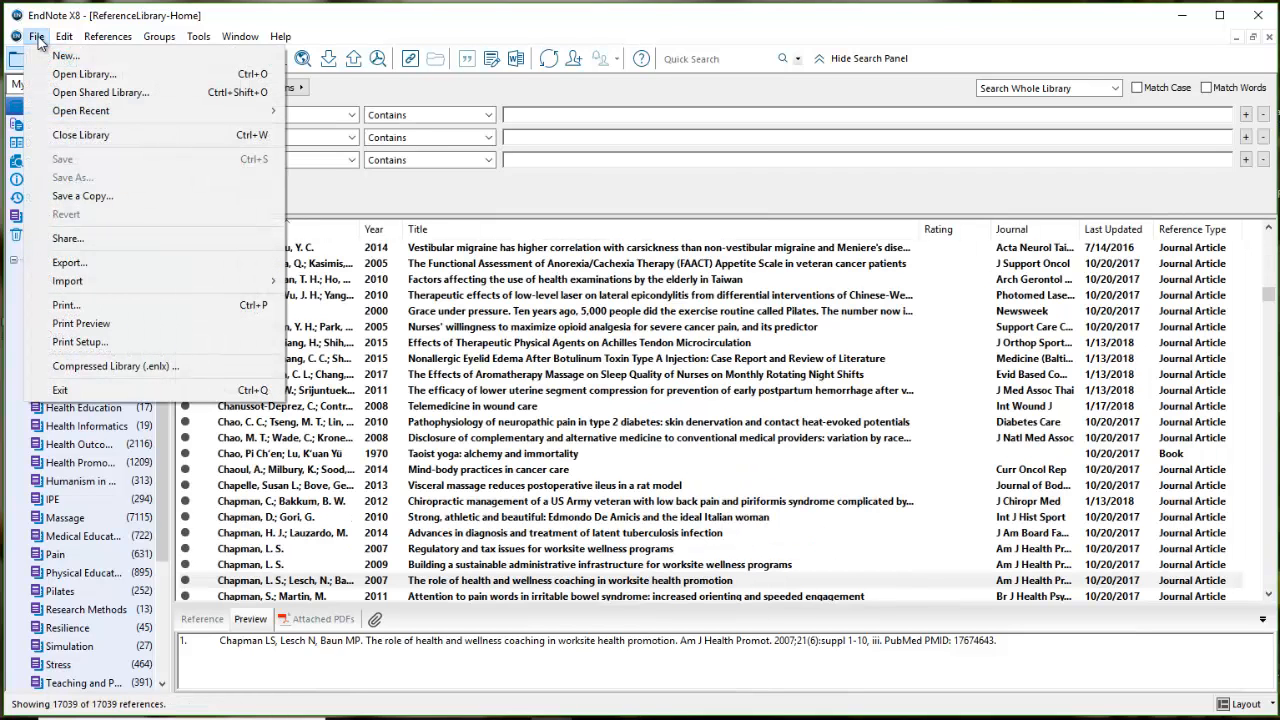
{"action": "left_click", "coordinate": [405, 196]}
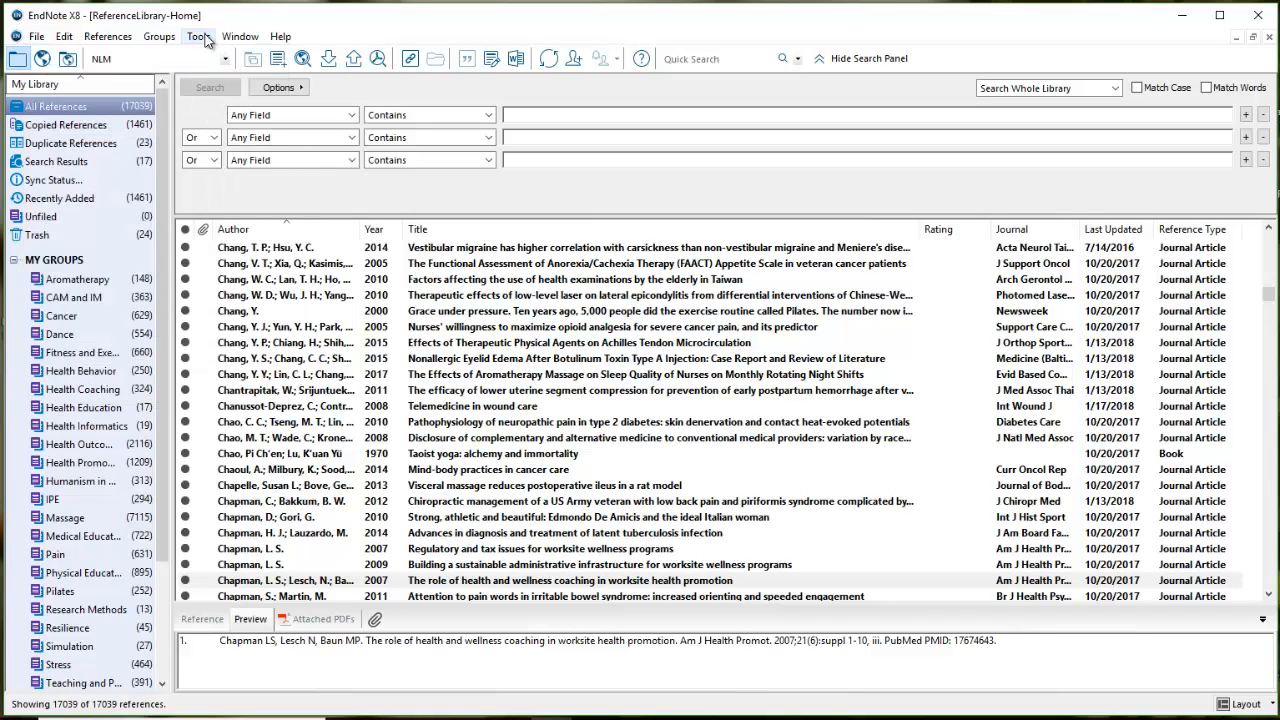
- Delete the temporary Duplicate References group from the library and confirm the deletion
{"action": "left_click", "coordinate": [89, 150]}
{"action": "right_click", "coordinate": [108, 150]}
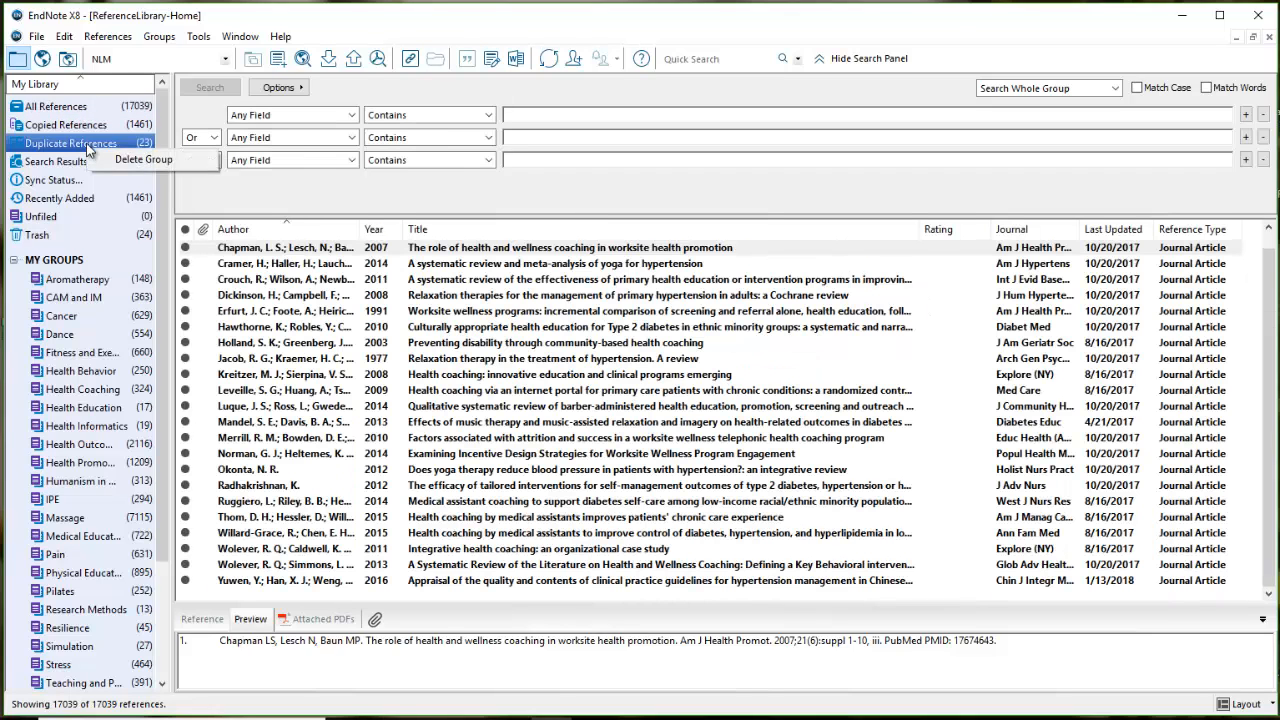
{"action": "left_click", "coordinate": [137, 161]}
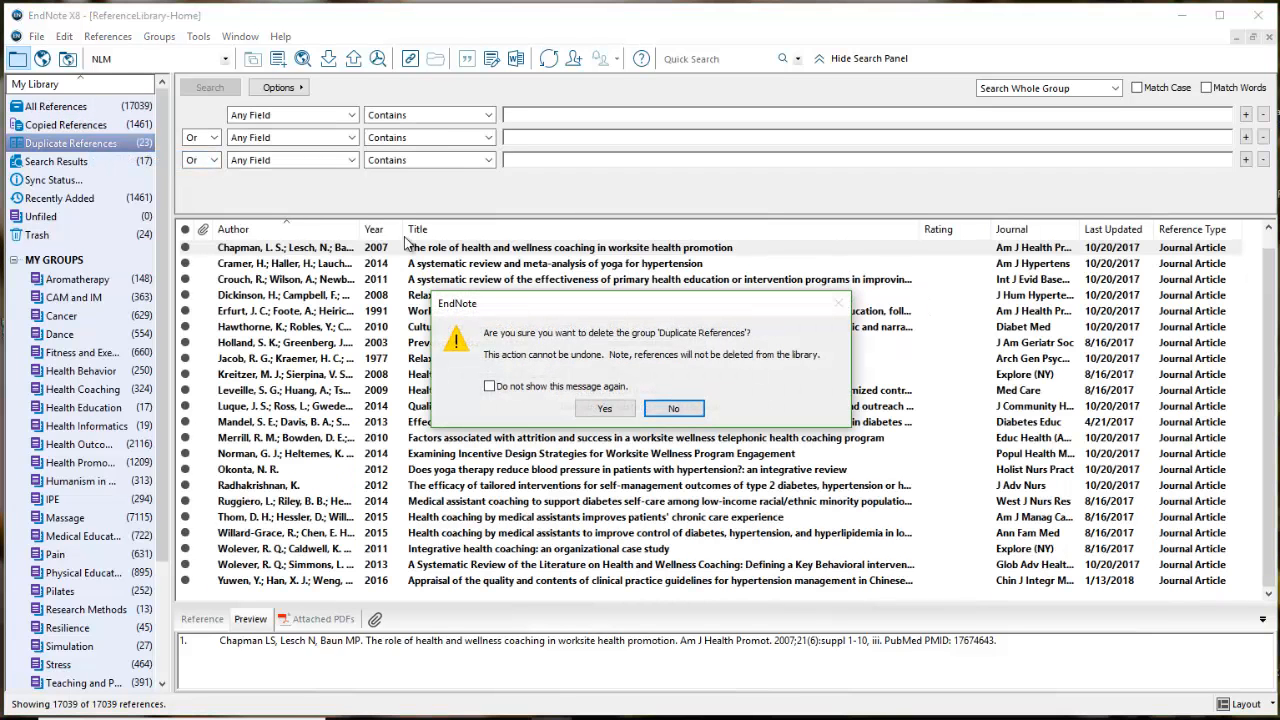
{"action": "left_click", "coordinate": [605, 409]}
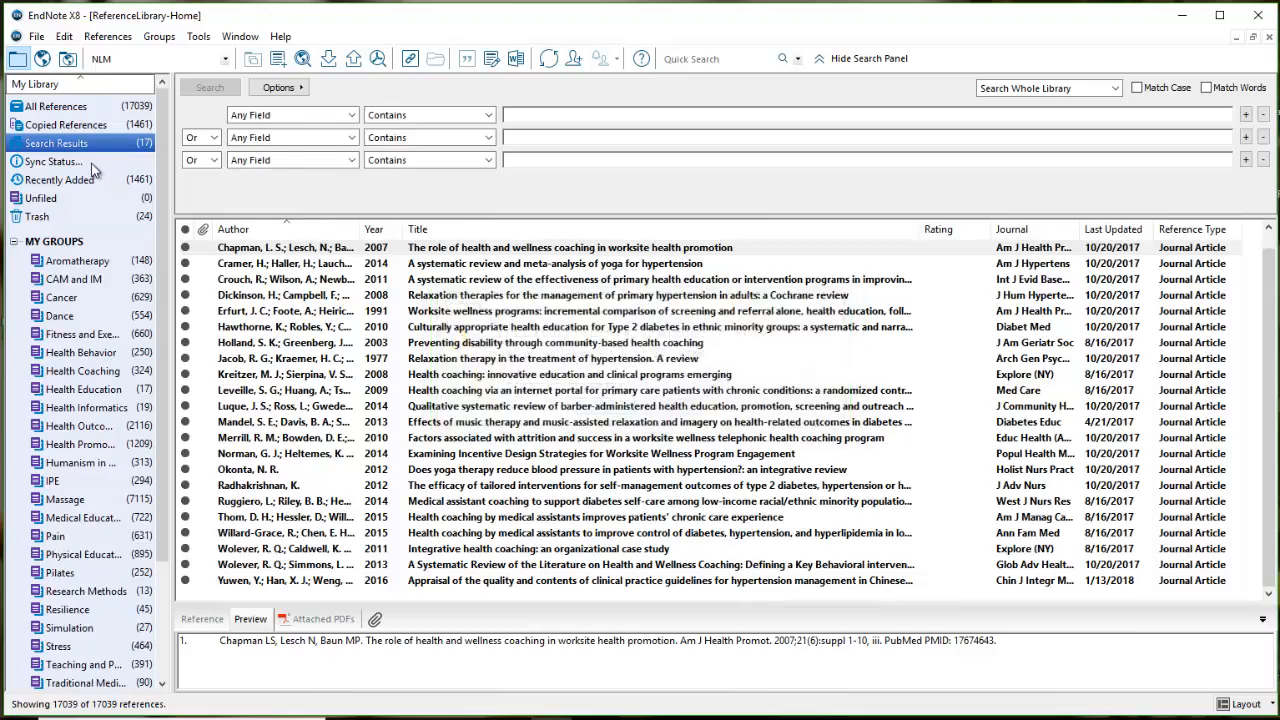
- Empty the library's Trash, permanently removing all records in it
{"action": "left_click", "coordinate": [78, 216]}
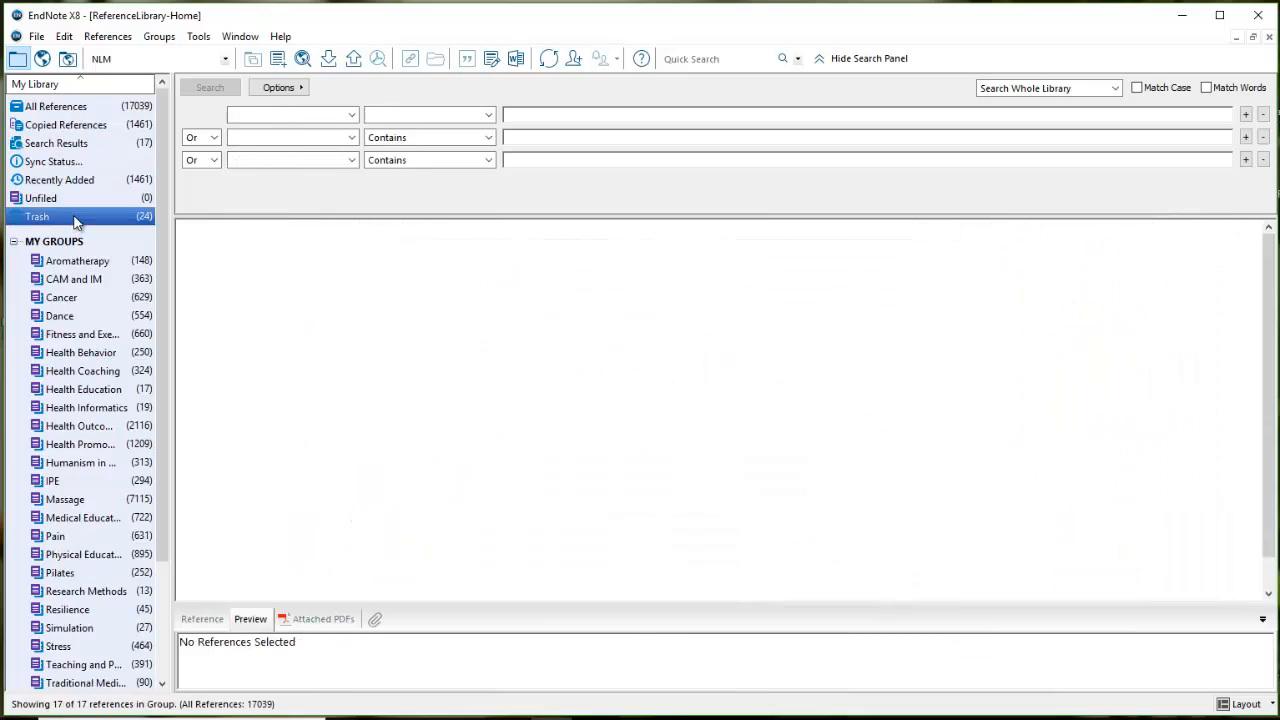
{"action": "right_click", "coordinate": [76, 217]}
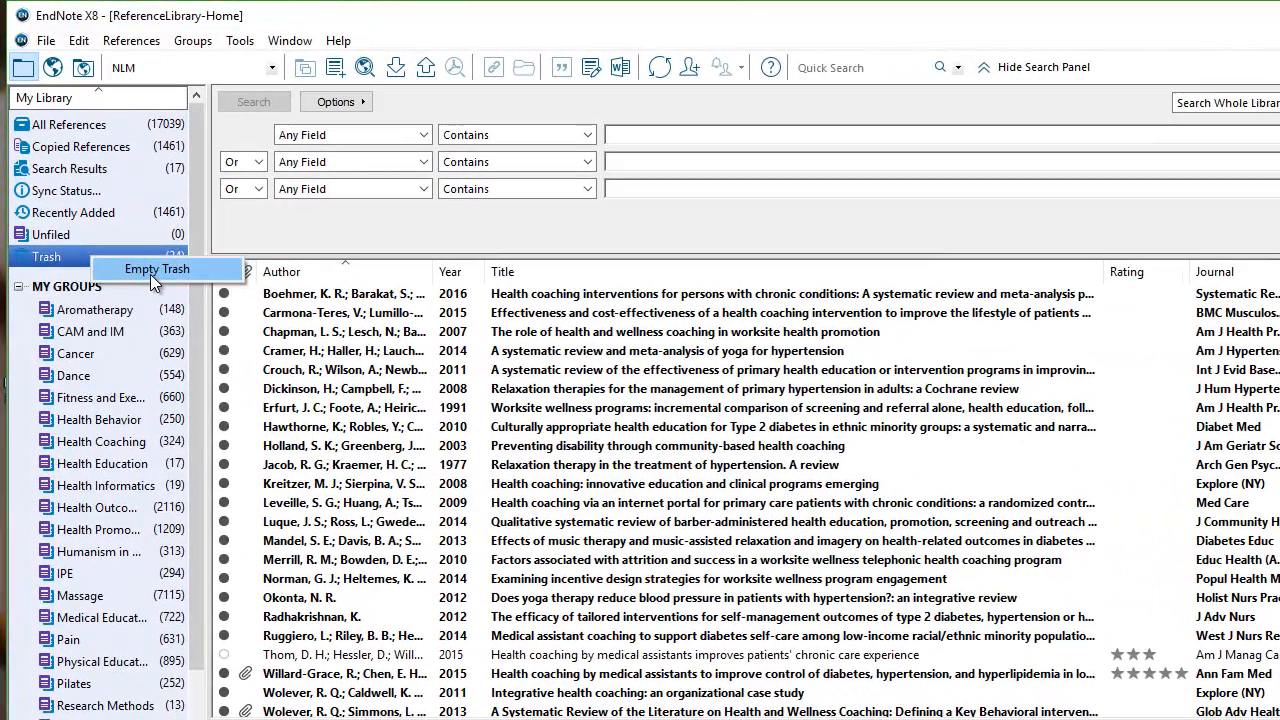
{"action": "left_click", "coordinate": [150, 259]}
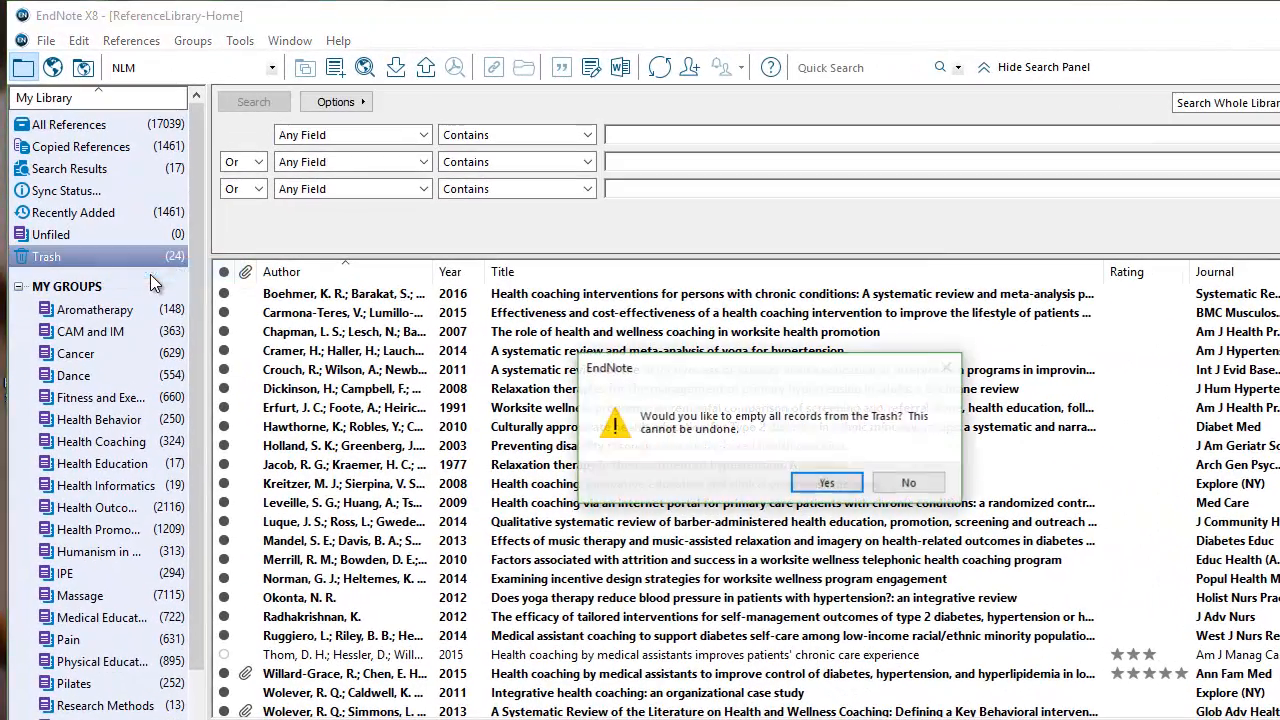
{"action": "left_click", "coordinate": [847, 489]}
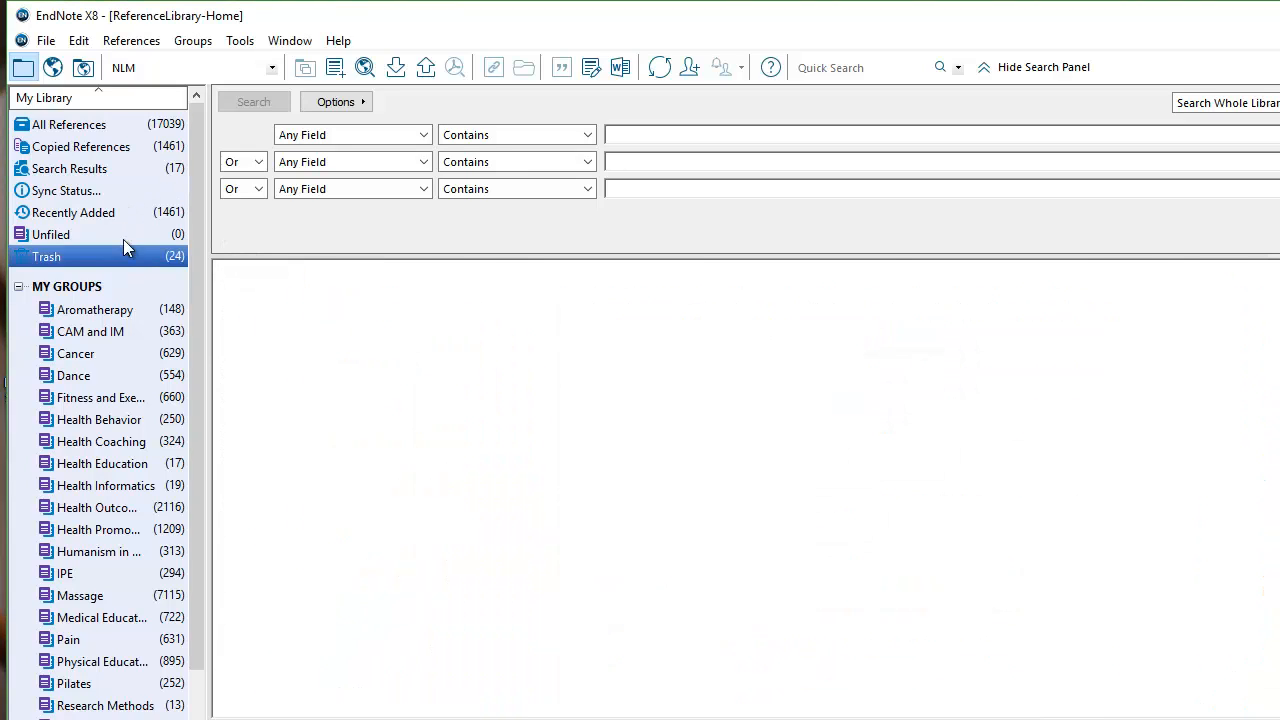
- Delete the temporary Search Results group from the library and confirm the deletion
{"action": "left_click", "coordinate": [122, 170]}
{"action": "right_click", "coordinate": [122, 170]}
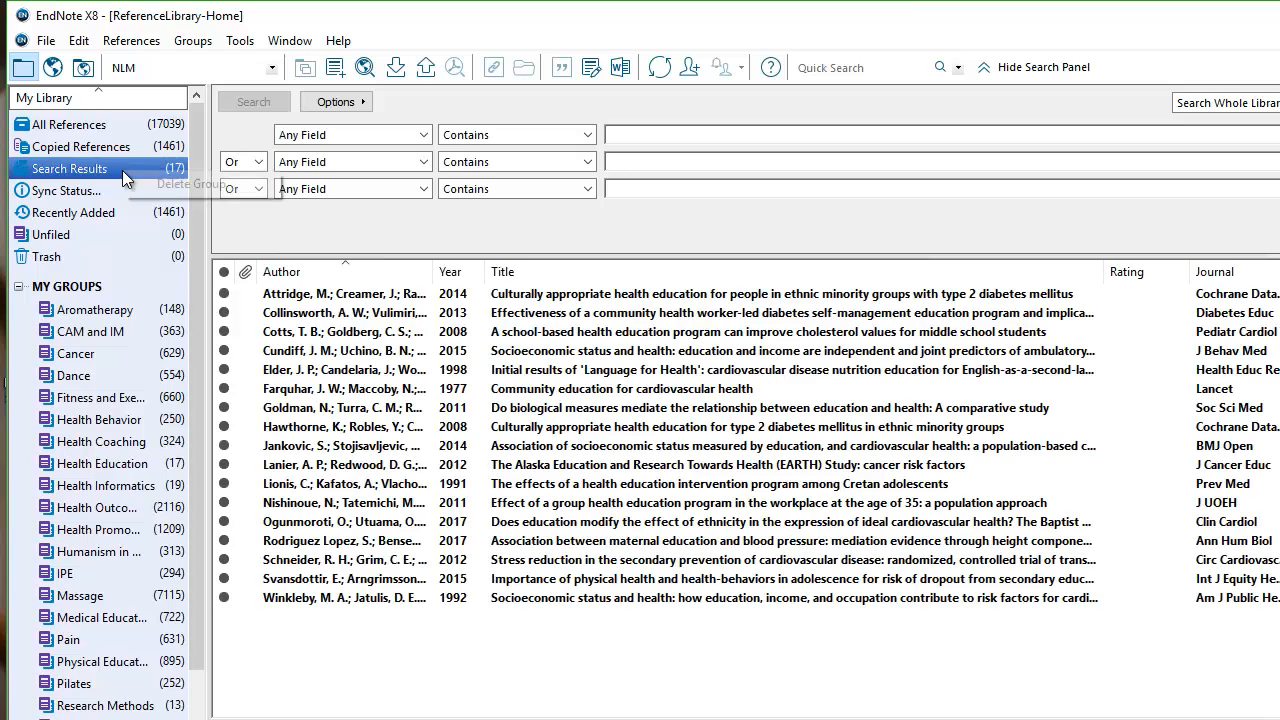
{"action": "left_click", "coordinate": [163, 188]}
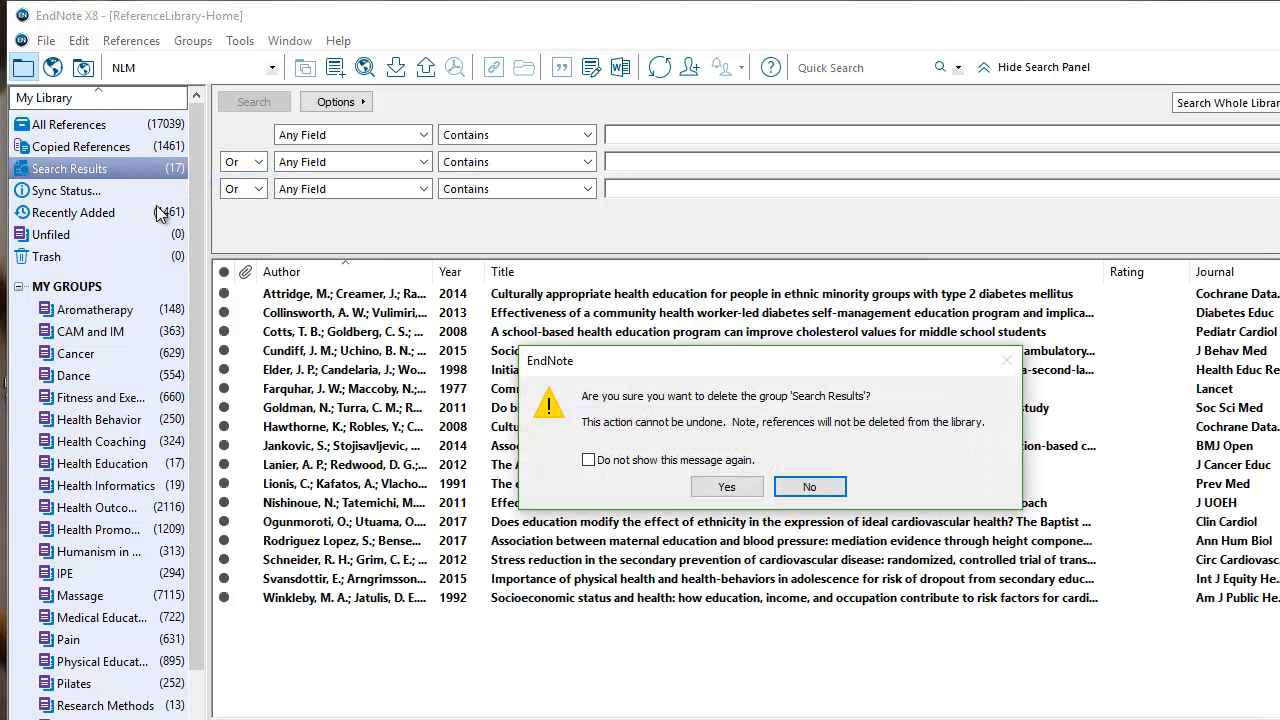
{"action": "left_click", "coordinate": [727, 487]}
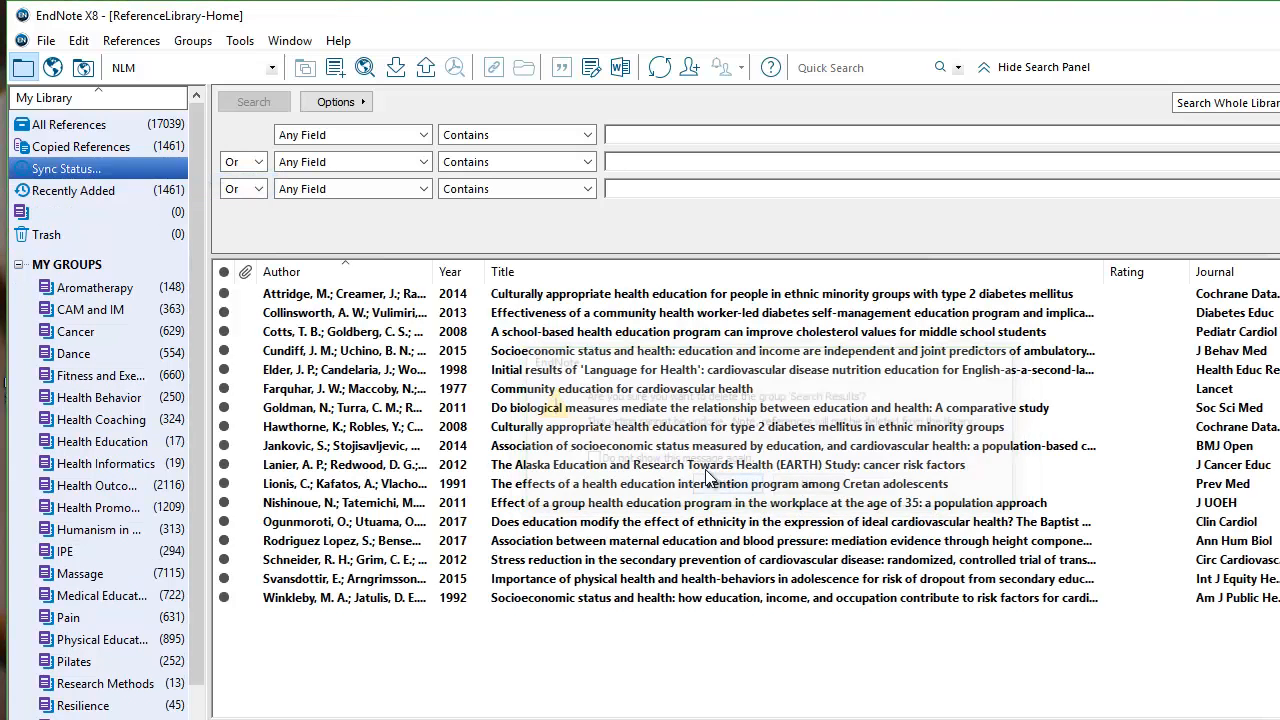
- Delete the temporary Copied References group from the library and confirm the deletion
{"action": "left_click", "coordinate": [85, 148]}
{"action": "right_click", "coordinate": [85, 148]}
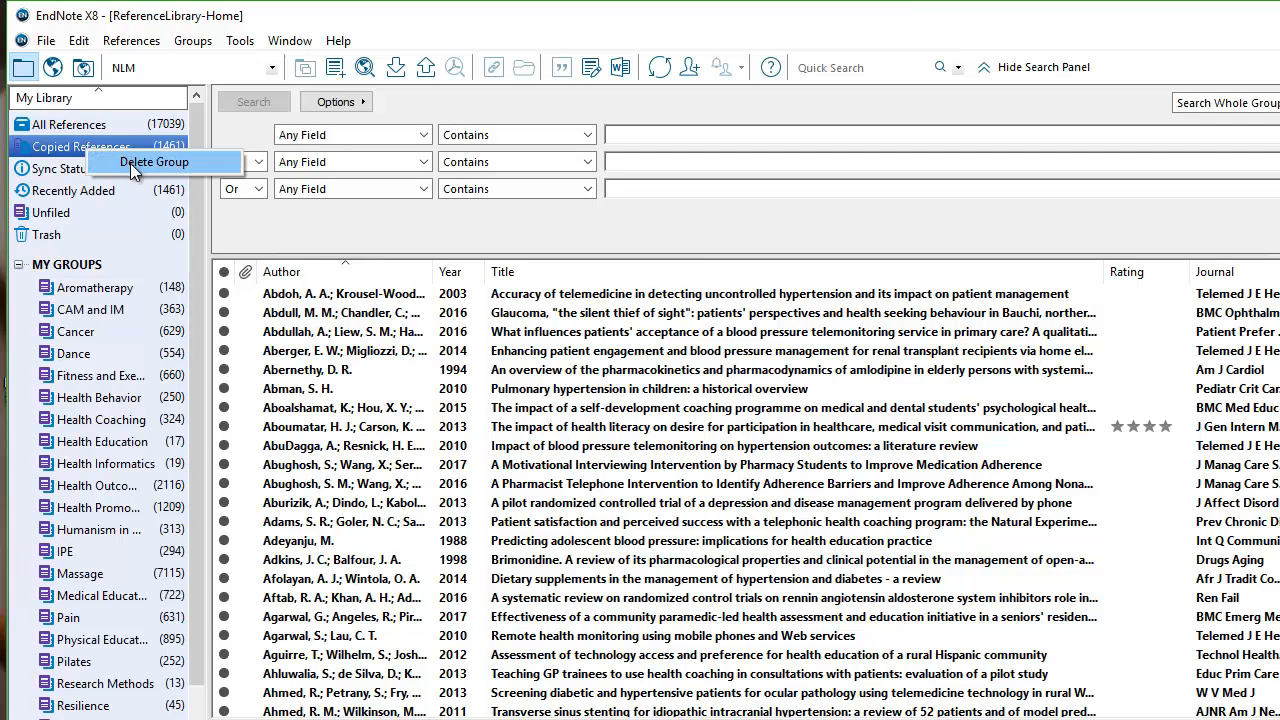
{"action": "left_click", "coordinate": [133, 163]}
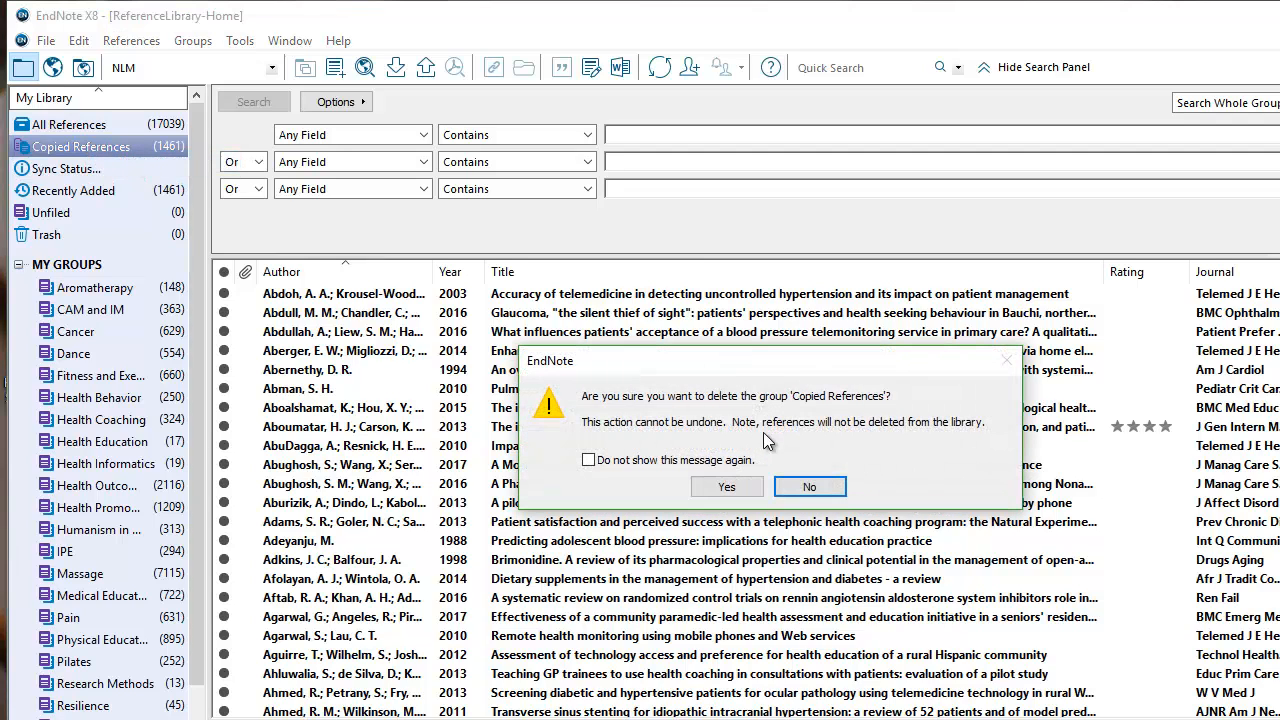
{"action": "left_click", "coordinate": [727, 487]}
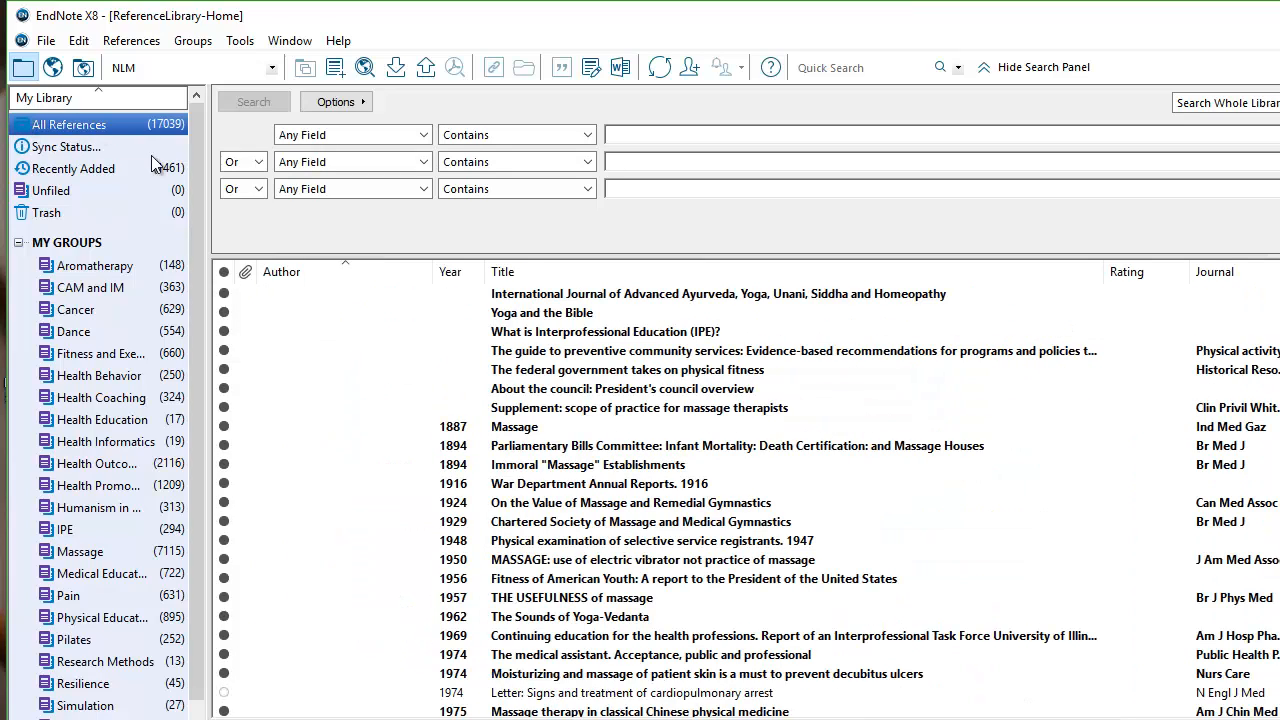
- Switch to the other open library, Tutorial Library
{"action": "left_click", "coordinate": [47, 41]}
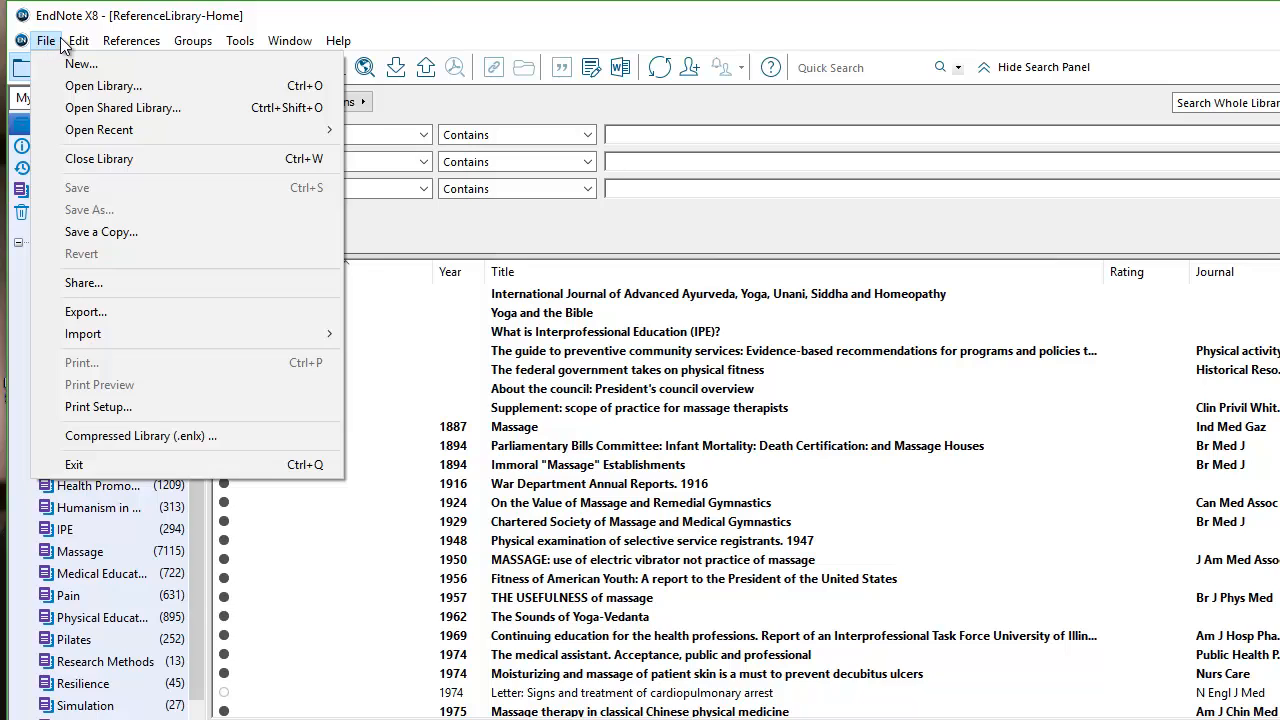
{"action": "mouse_move", "coordinate": [295, 42]}
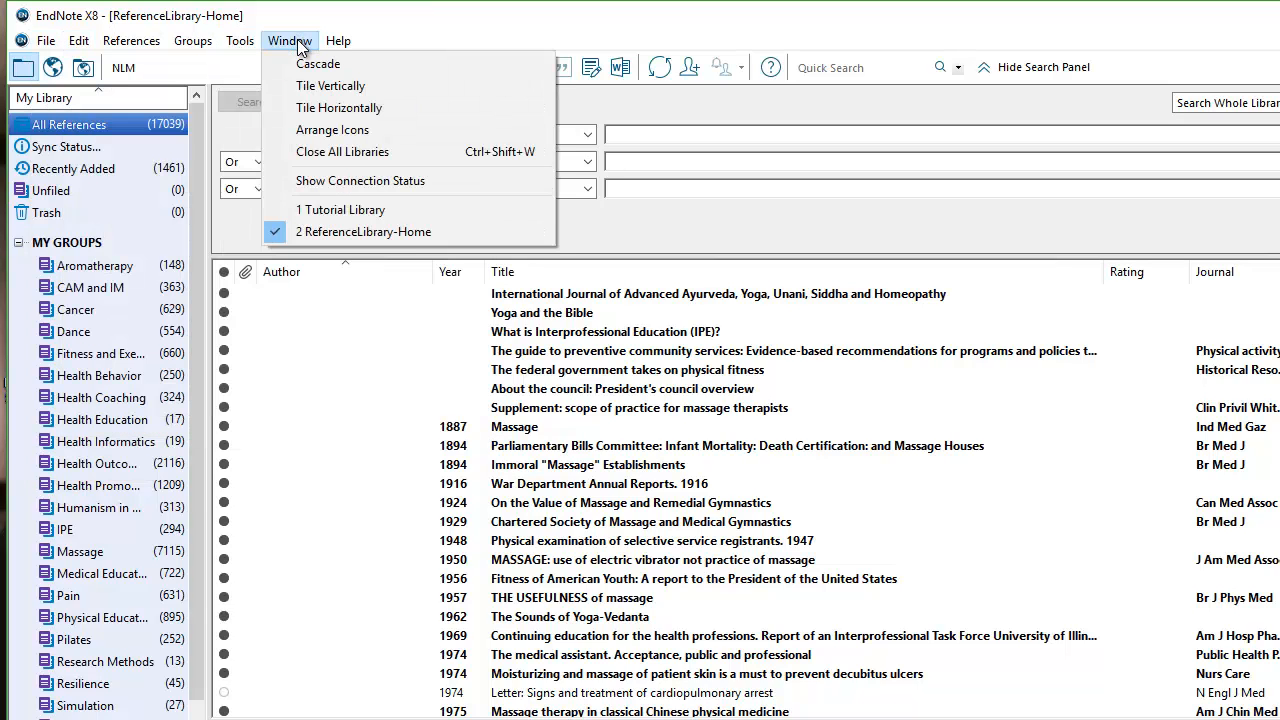
{"action": "left_click", "coordinate": [316, 214]}
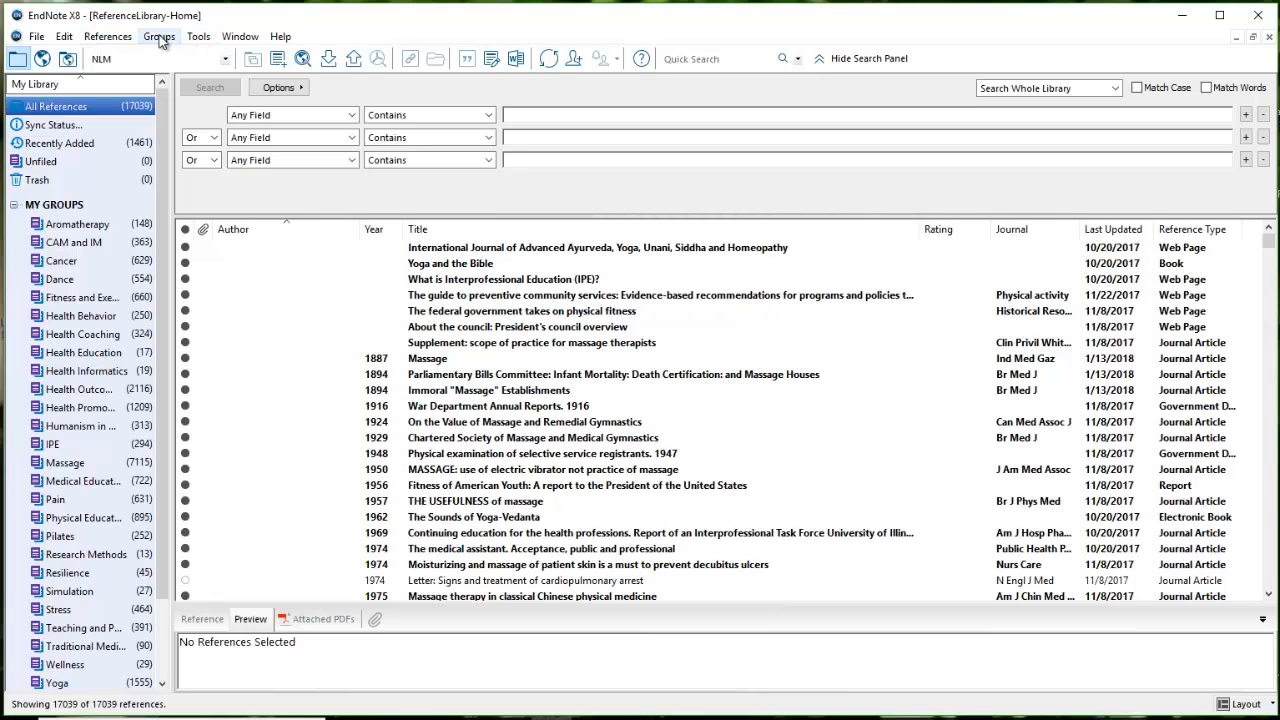
- Start a sync of the ReferenceLibrary-Home library
{"action": "left_click", "coordinate": [36, 40]}
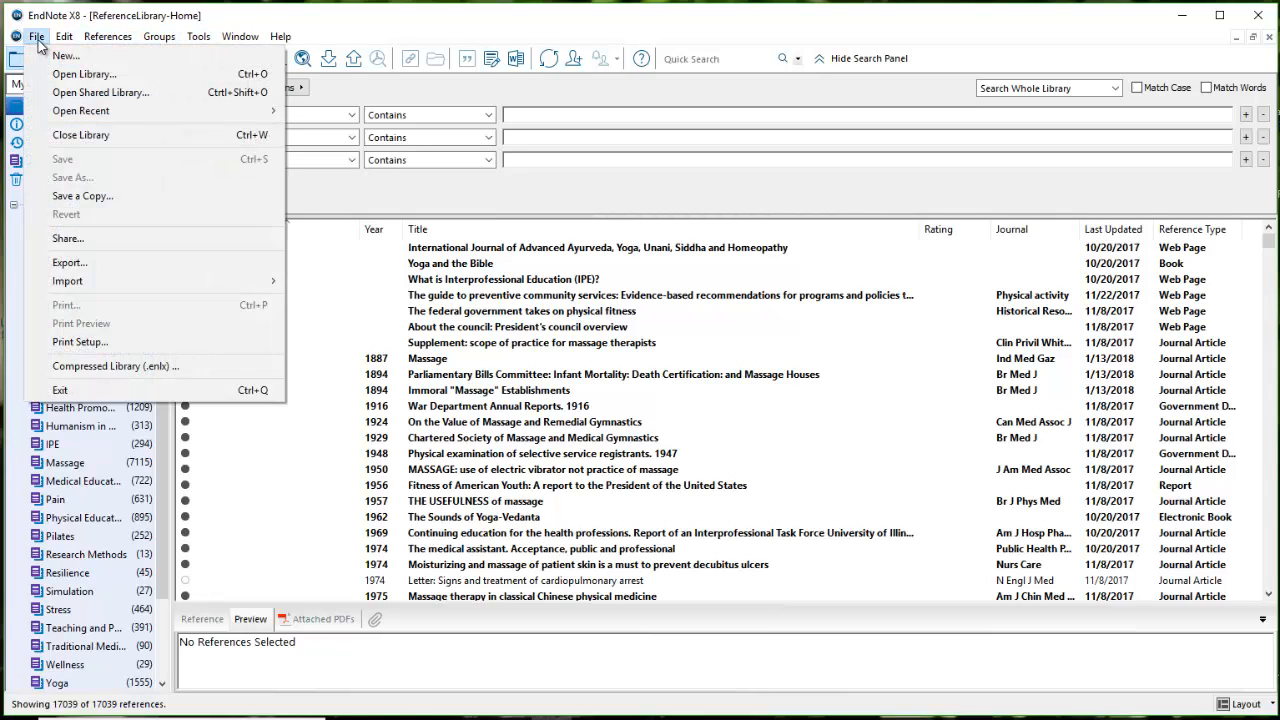
{"action": "mouse_move", "coordinate": [55, 43]}
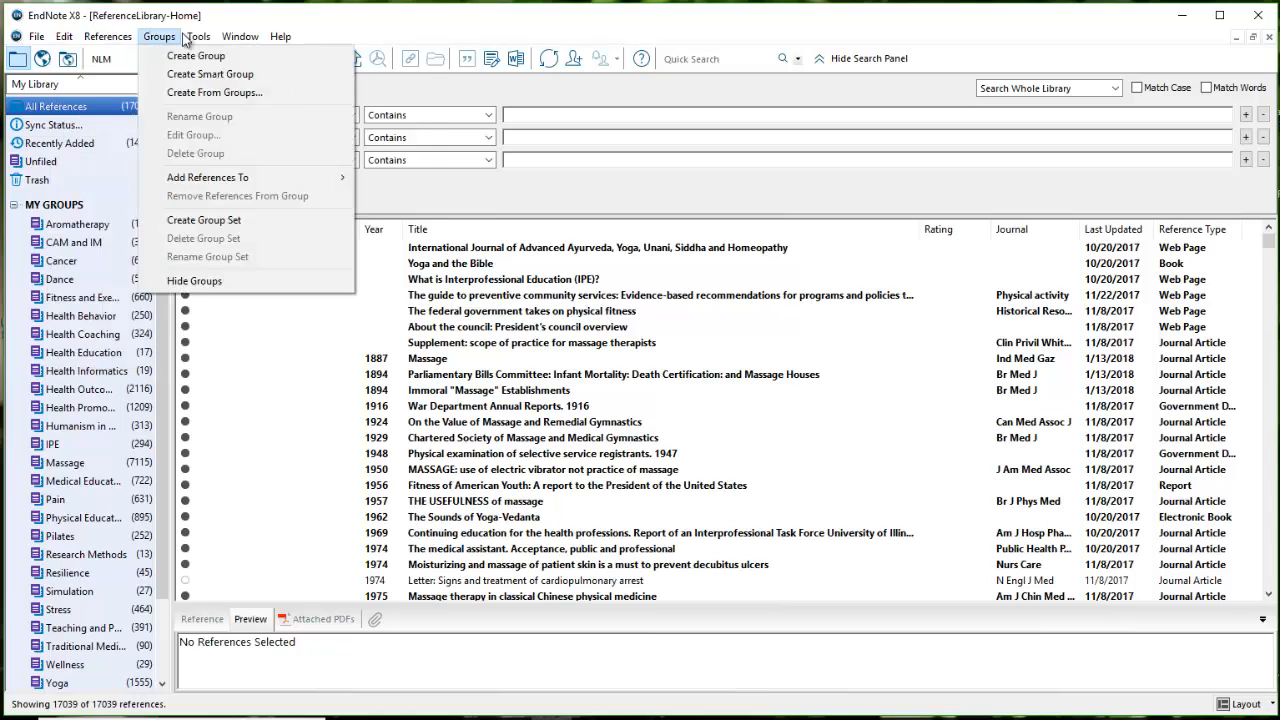
{"action": "mouse_move", "coordinate": [199, 40]}
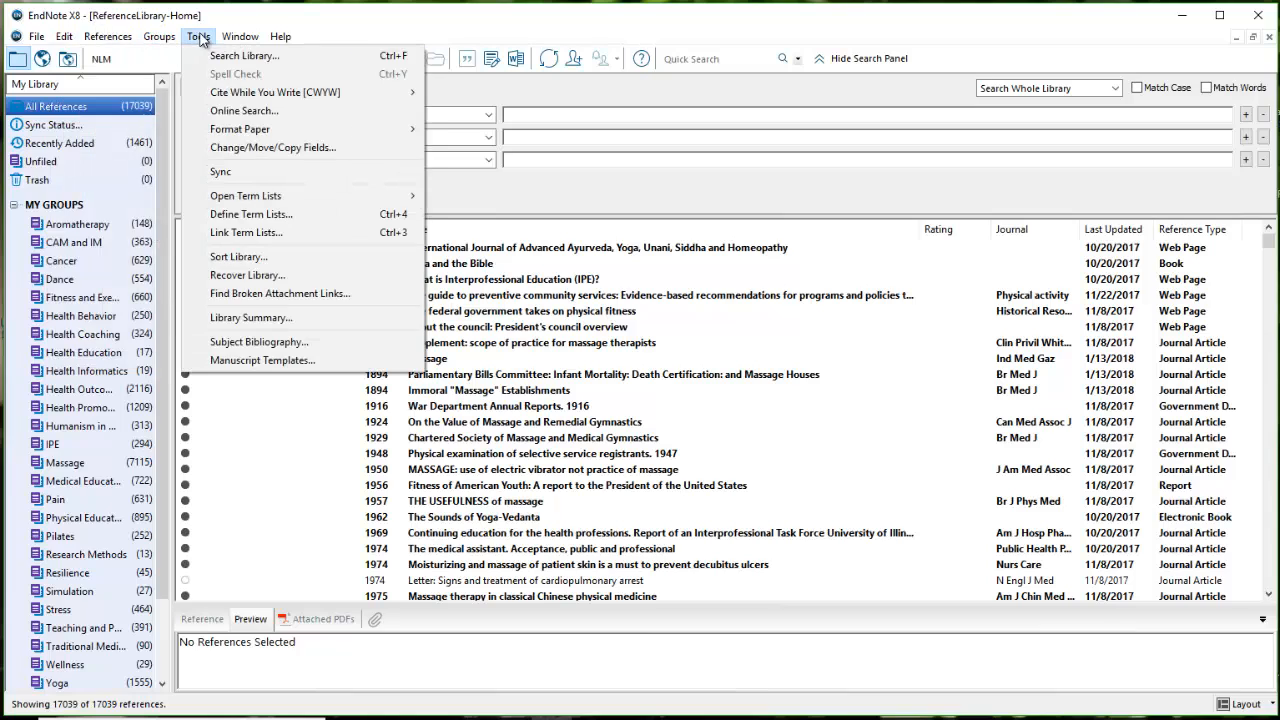
{"action": "left_click", "coordinate": [222, 174]}
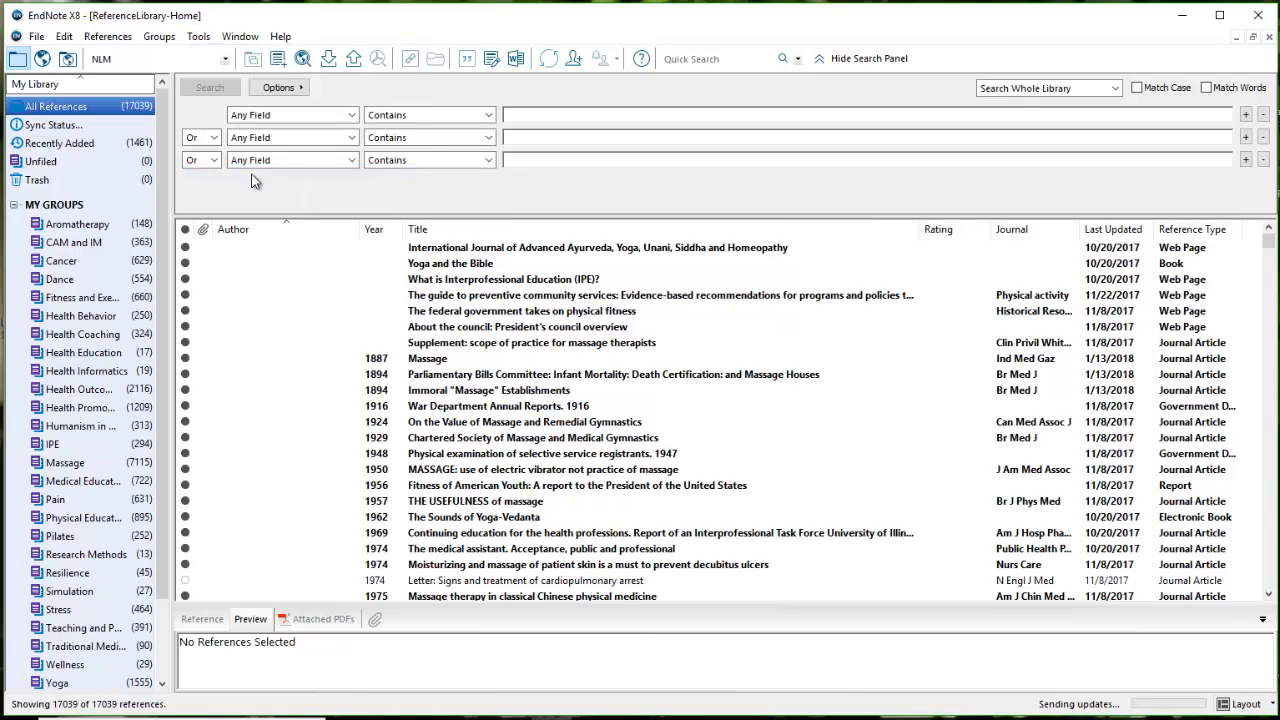